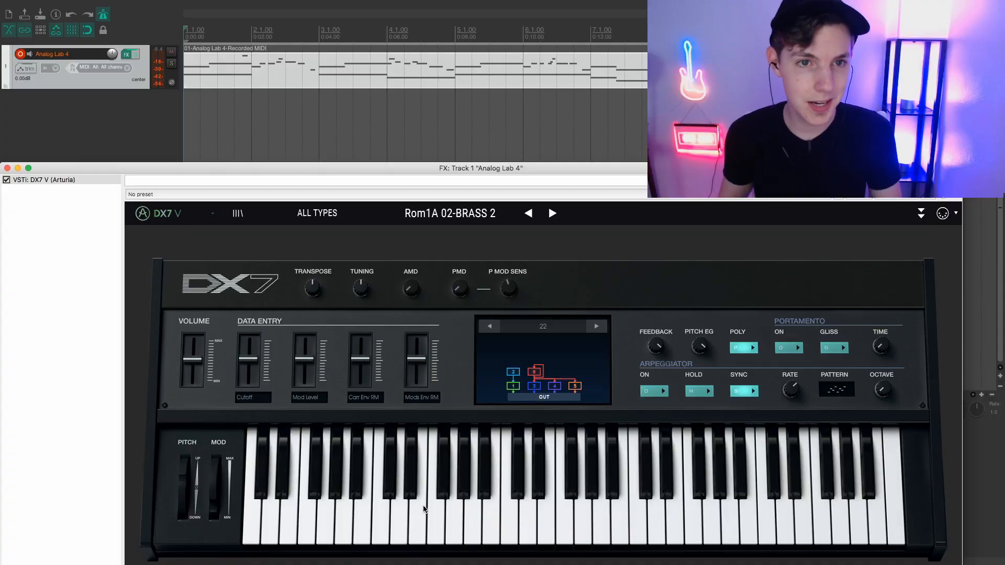
# Reposition track 1's DX7 V window above the arrangement and play back the recorded MIDI clip with its brass preset.
pyautogui.moveTo(350, 172); pyautogui.dragTo(351, 137)
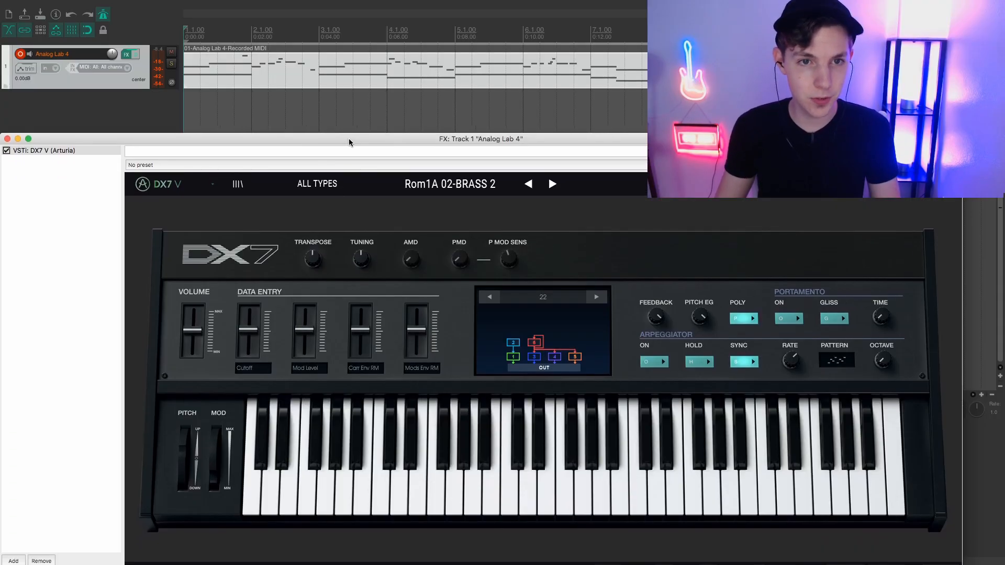
pyautogui.press('space')
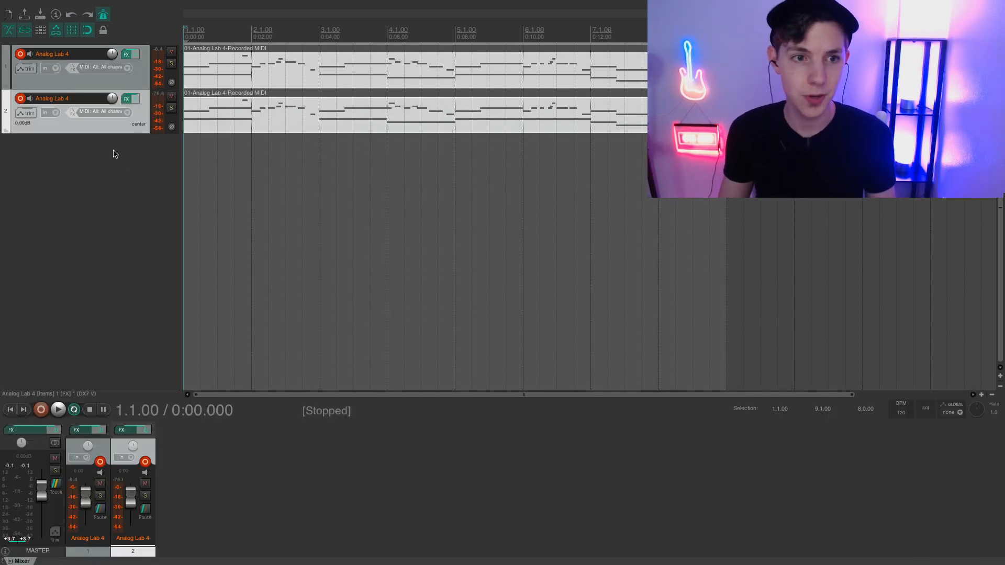
# Disarm recording on tracks 1 and 2 and solo track 2.
pyautogui.click(21, 55)
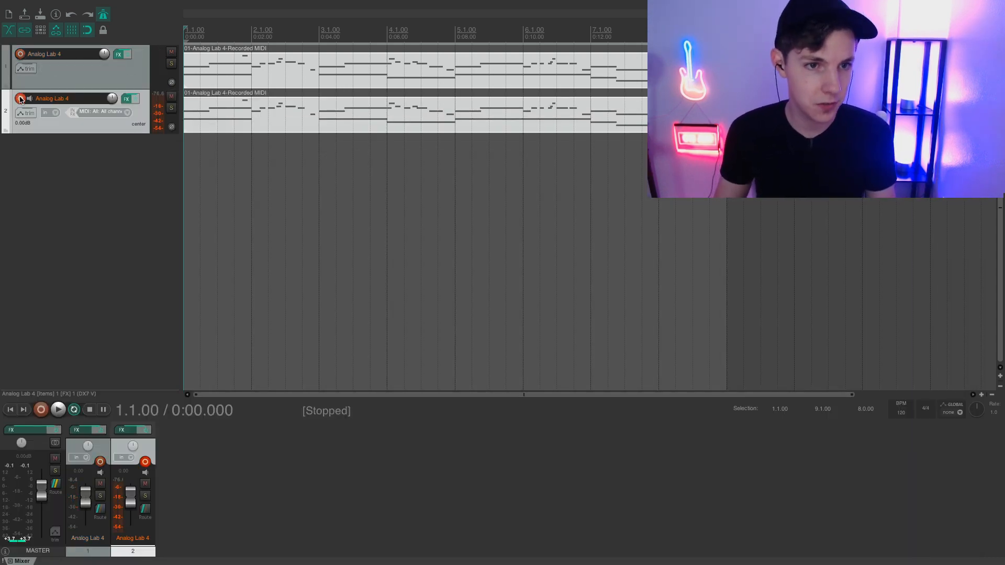
pyautogui.click(21, 99)
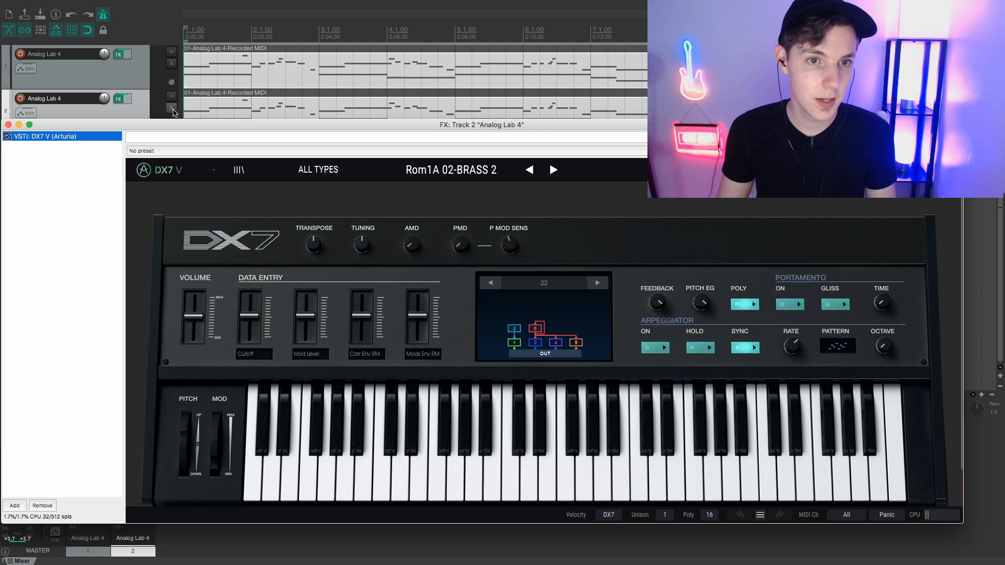
pyautogui.click(171, 108)
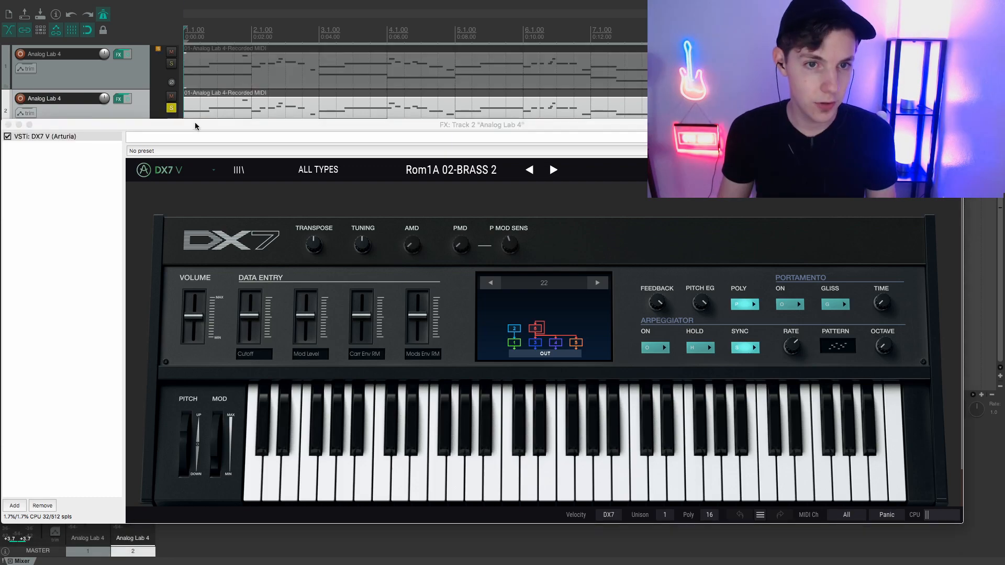
# Load the Rom2B 01-SYN-LEAD 2 preset in track 2's DX7 V instrument.
pyautogui.moveTo(198, 128); pyautogui.dragTo(203, 92)
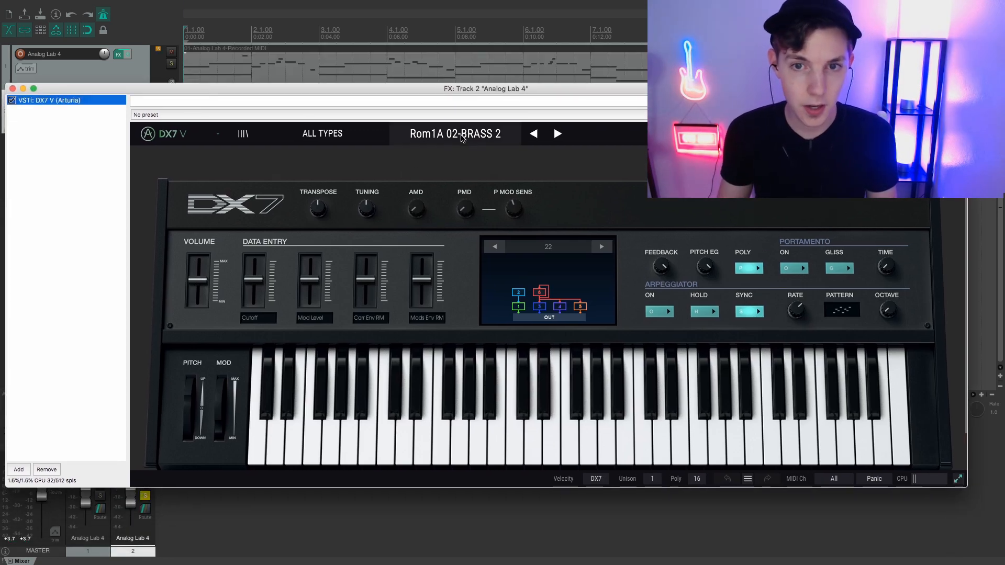
pyautogui.click(461, 135)
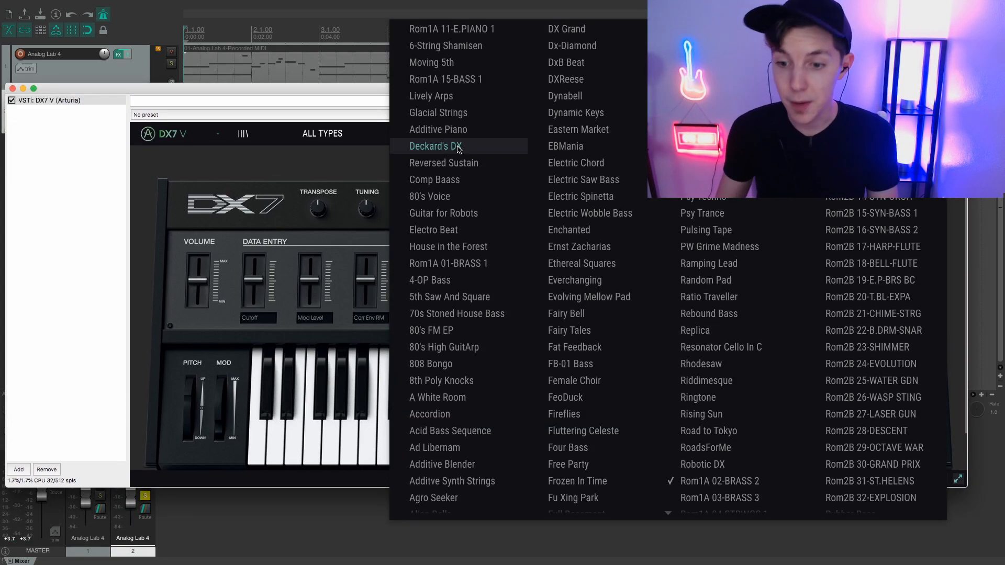
pyautogui.scroll(-5, 694, 305)
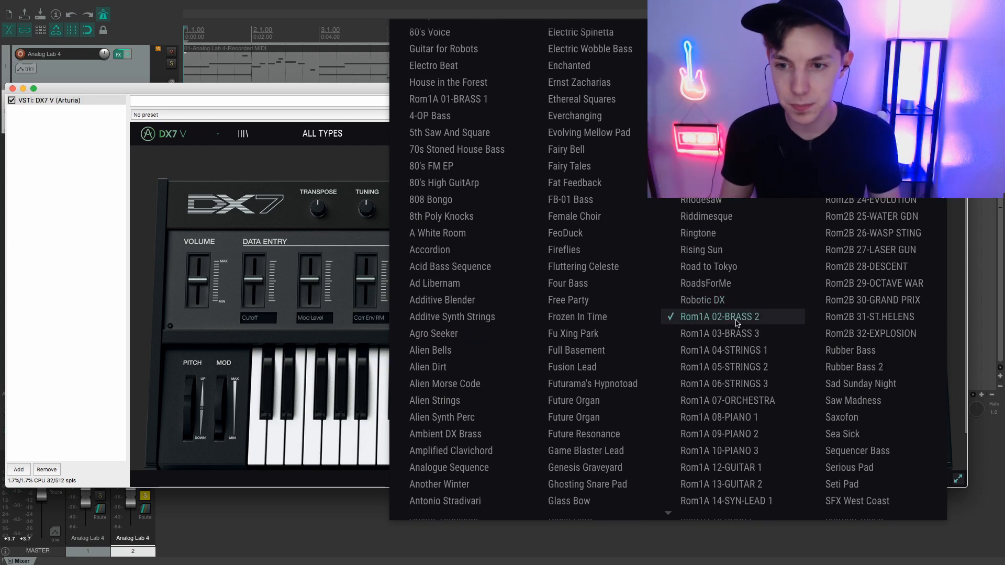
pyautogui.scroll(-2, 735, 320)
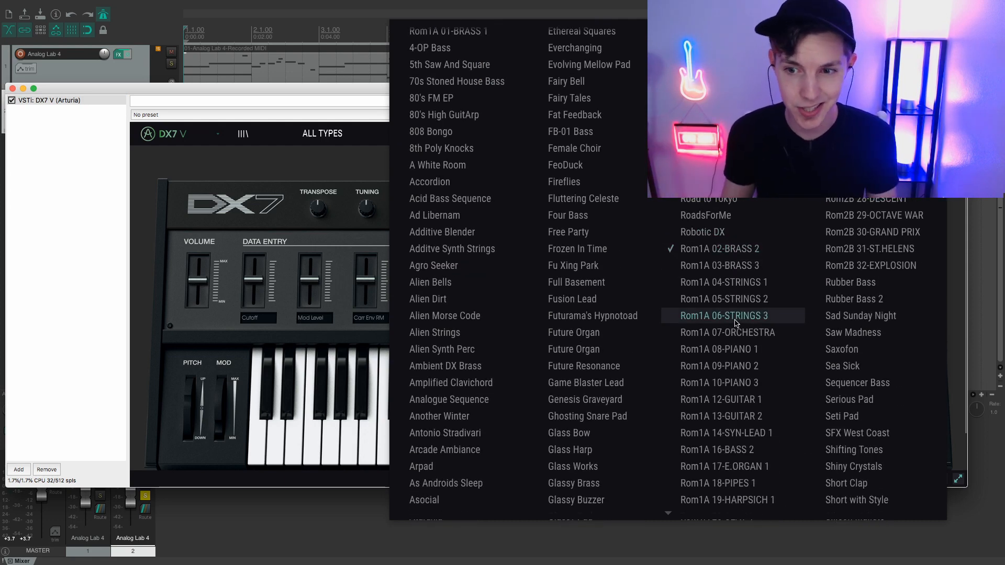
pyautogui.scroll(-3, 735, 322)
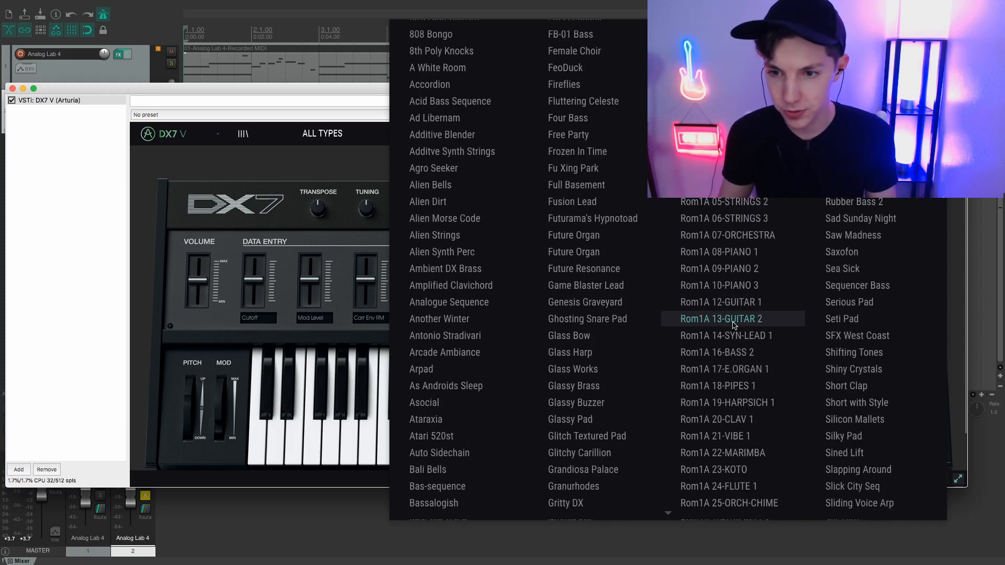
pyautogui.scroll(3, 767, 244)
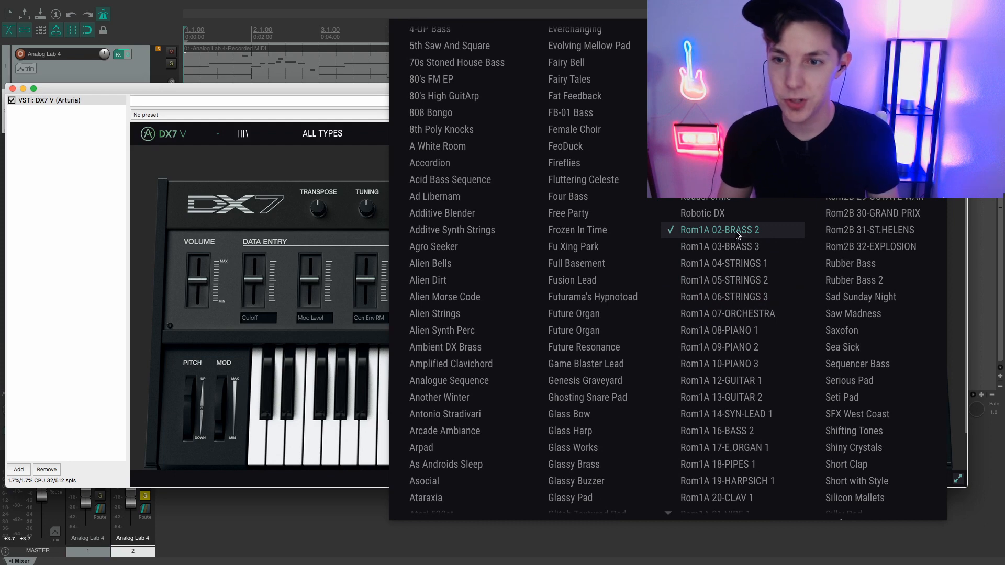
pyautogui.scroll(-2, 738, 231)
pyautogui.scroll(-2, 739, 231)
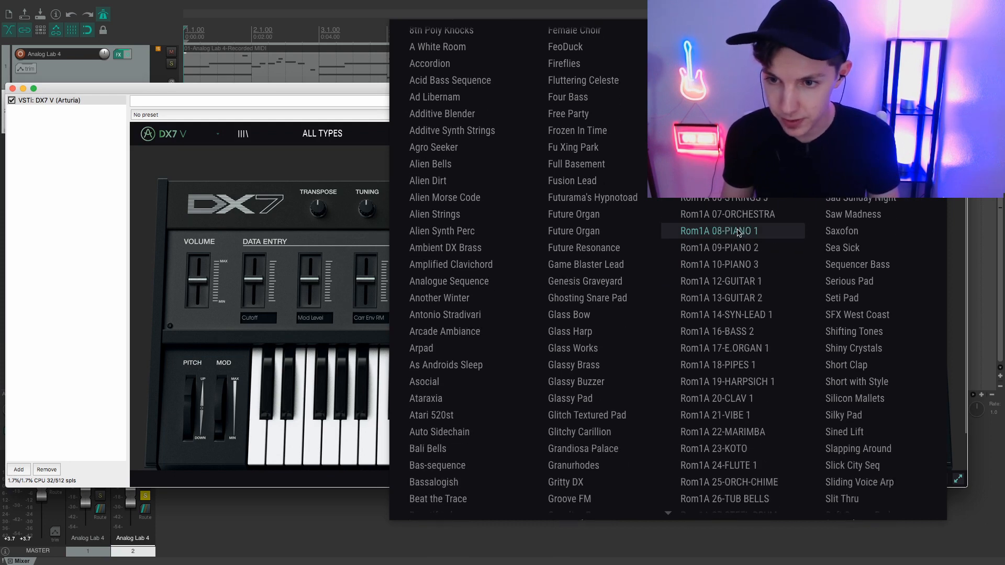
pyautogui.scroll(-1, 738, 232)
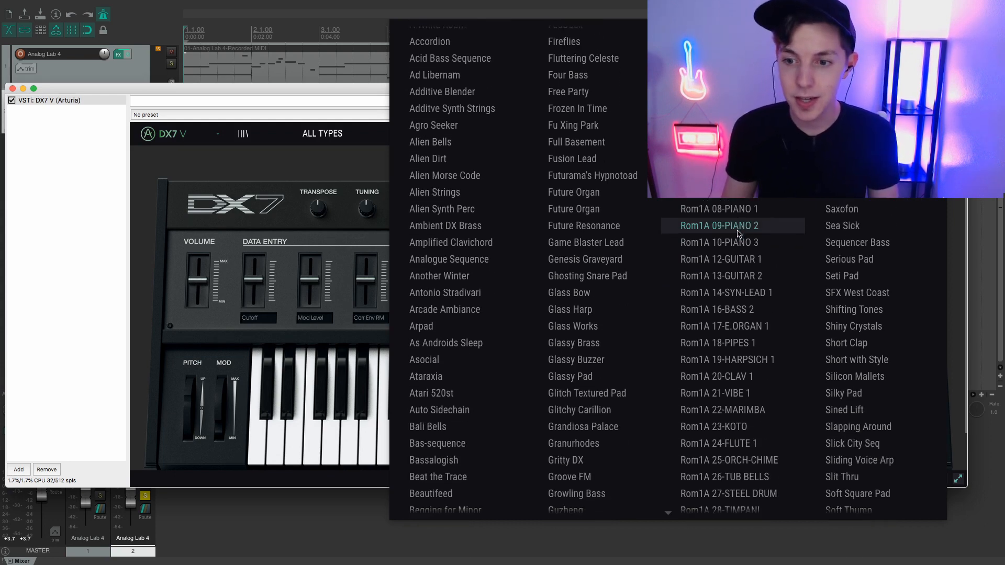
pyautogui.scroll(-1, 738, 233)
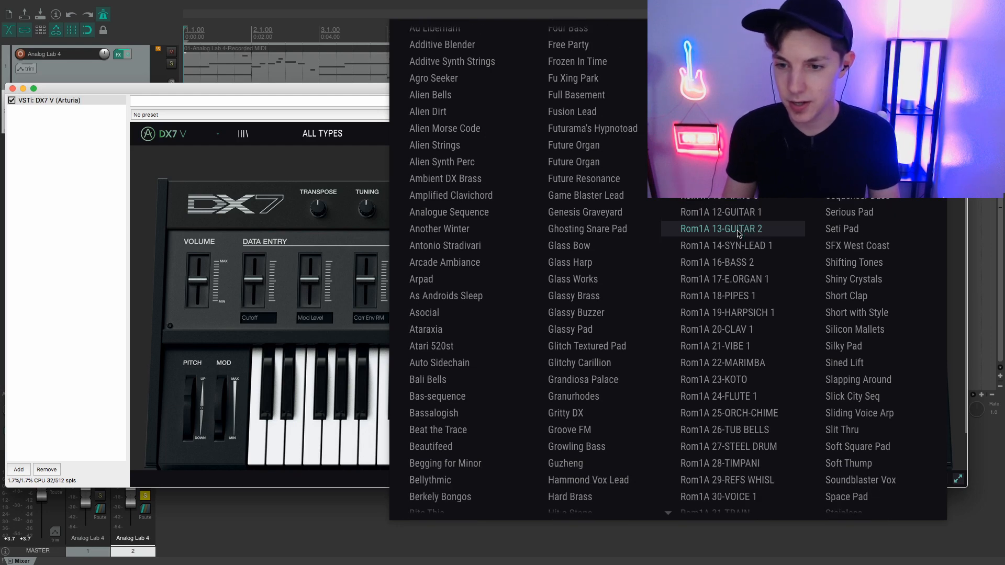
pyautogui.scroll(-2, 738, 233)
pyautogui.scroll(-1, 738, 233)
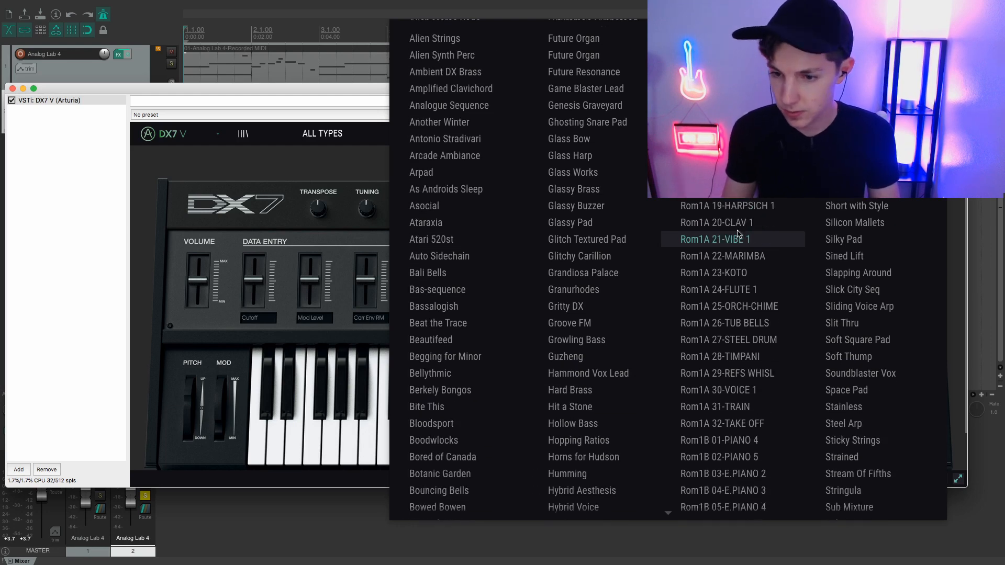
pyautogui.click(755, 477)
# Audition the soloed track 2 with its new lead preset, closing the instrument window and stopping playback.
pyautogui.press('space')
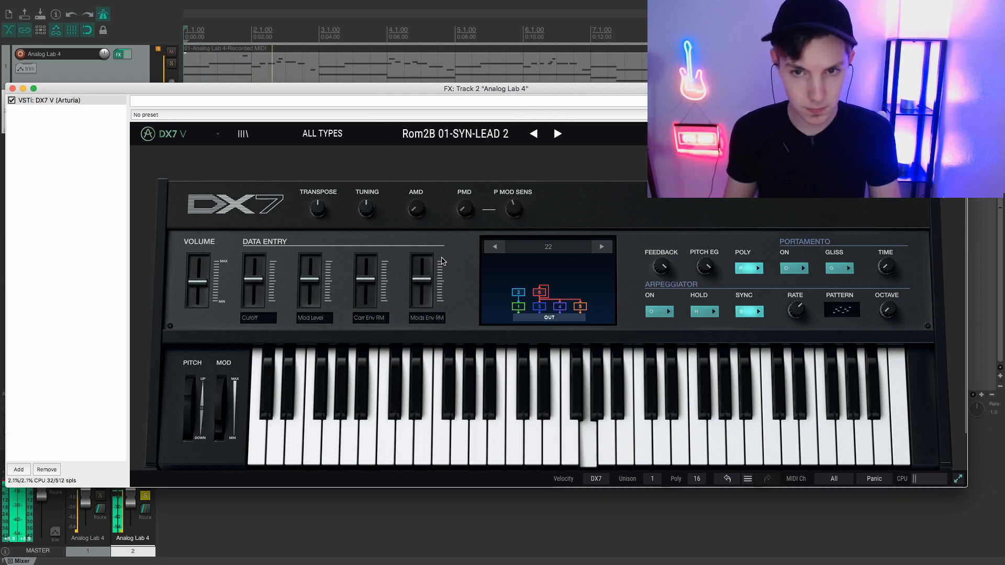
pyautogui.press('Escape')
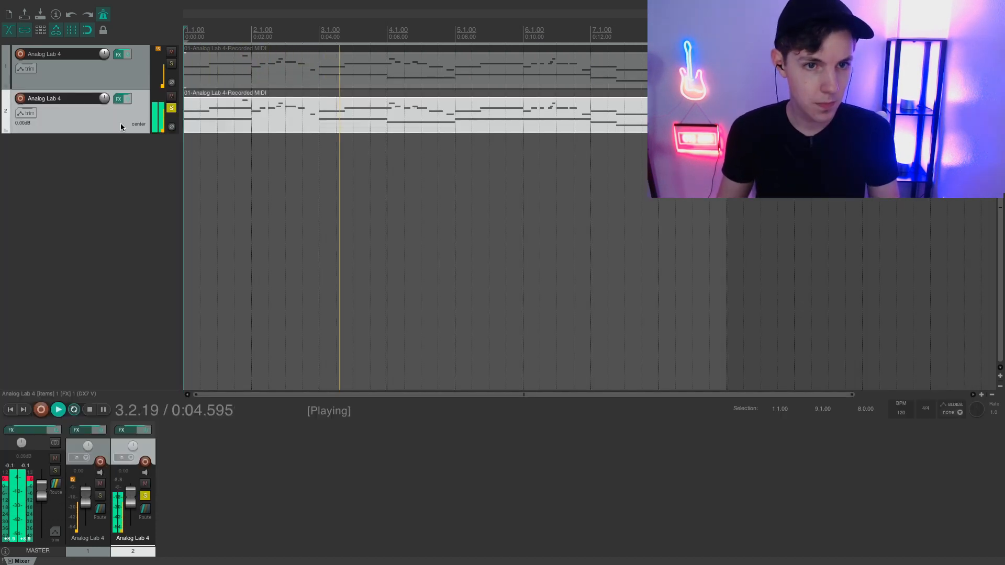
pyautogui.press('space')
# Duplicate track 2 and load the Rom2B 24-EVOLUTION preset in the new track's DX7 V.
pyautogui.rightClick(100, 122)
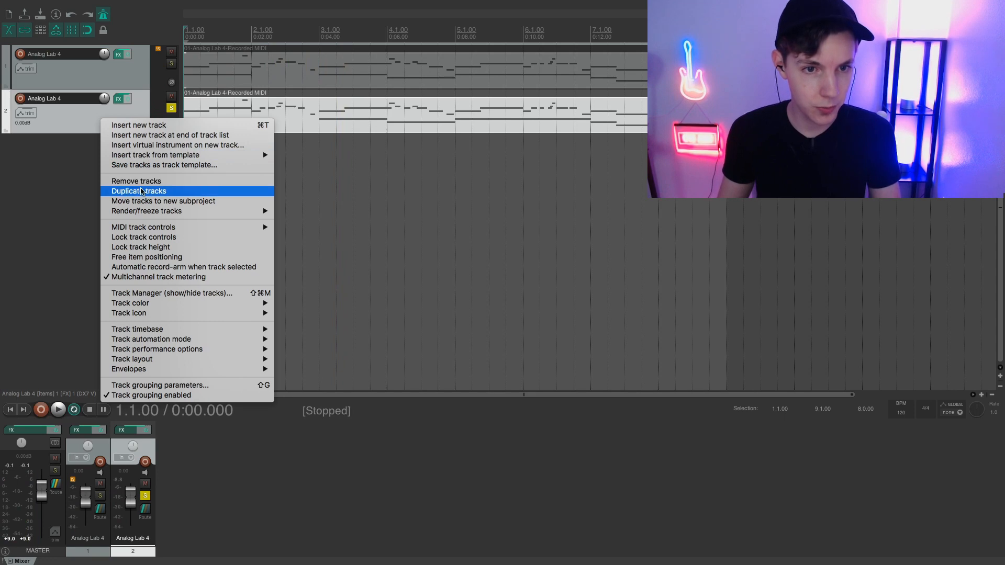
pyautogui.click(141, 192)
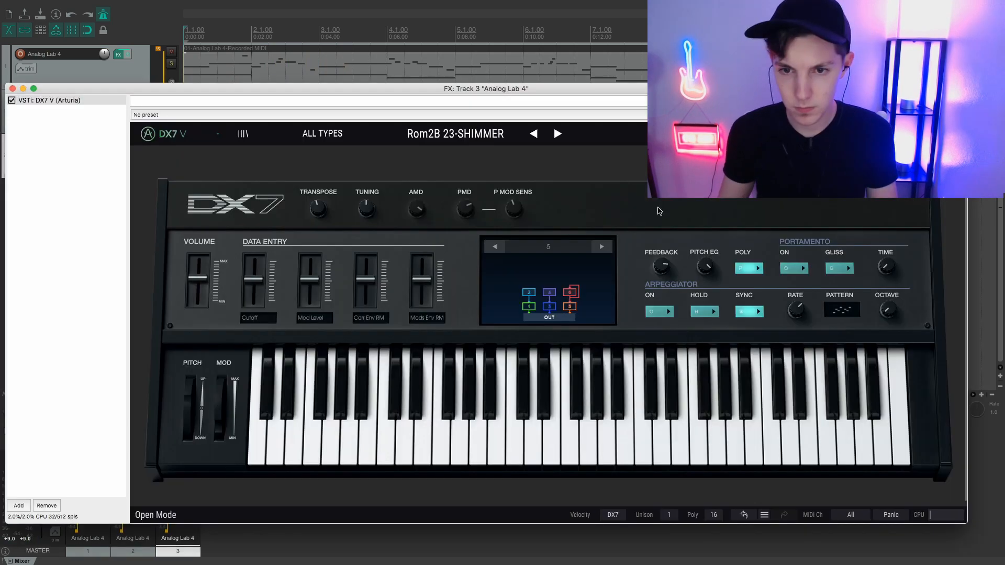
pyautogui.click(558, 135)
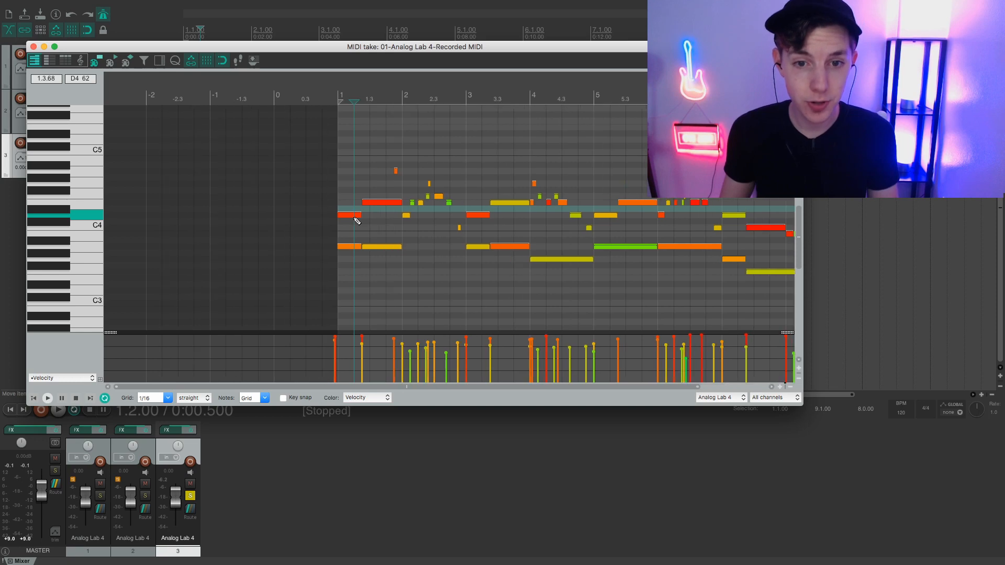
# In track 3's MIDI clip, mute the short melody notes in bars 1 and 2 and extend the sustained E4 and A3 notes to bar 3.
pyautogui.scroll(5, 356, 221)
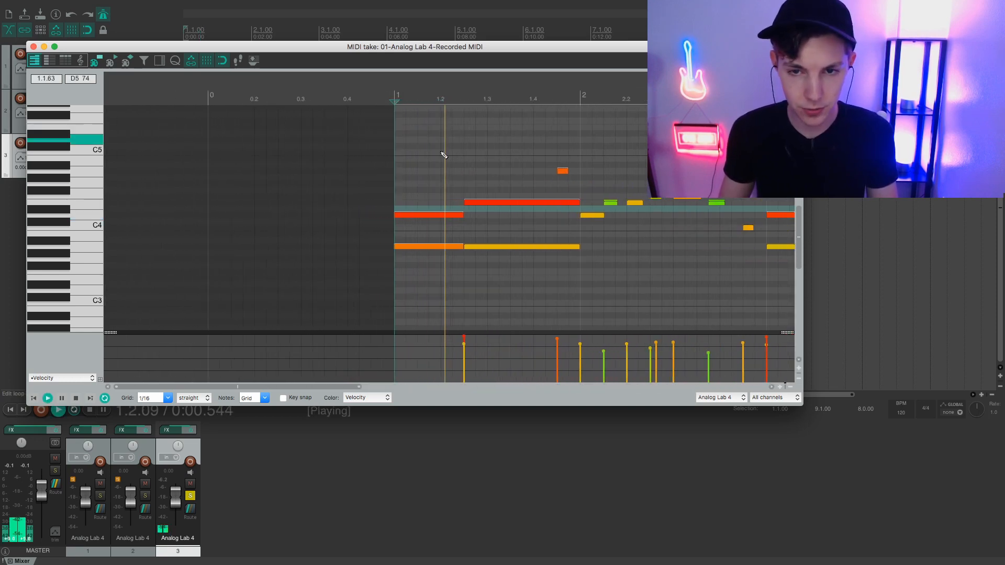
pyautogui.scroll(-2, 442, 152)
pyautogui.moveTo(543, 247); pyautogui.dragTo(644, 246)
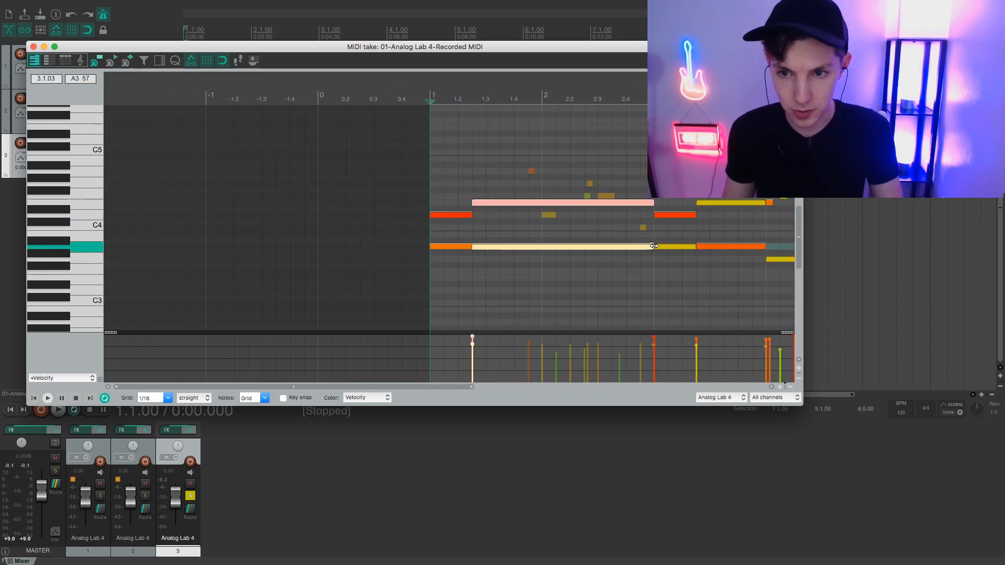
# Mute the short melody notes in bar 4 of track 3's MIDI clip.
pyautogui.hscroll(5, 570, 245)
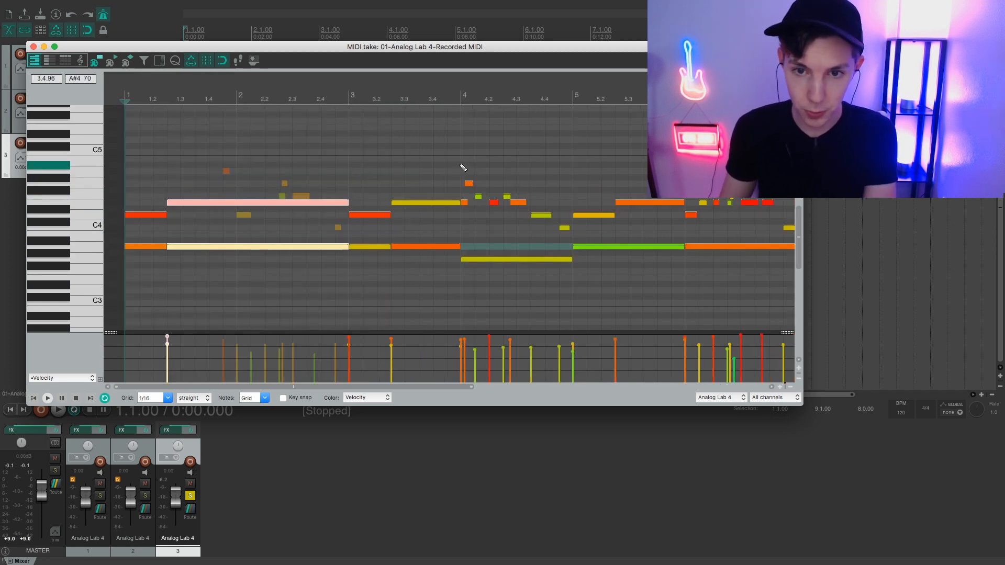
pyautogui.moveTo(464, 166)
pyautogui.mouseDown()
pyautogui.moveTo(506, 179)
pyautogui.moveTo(519, 199)
pyautogui.mouseUp()
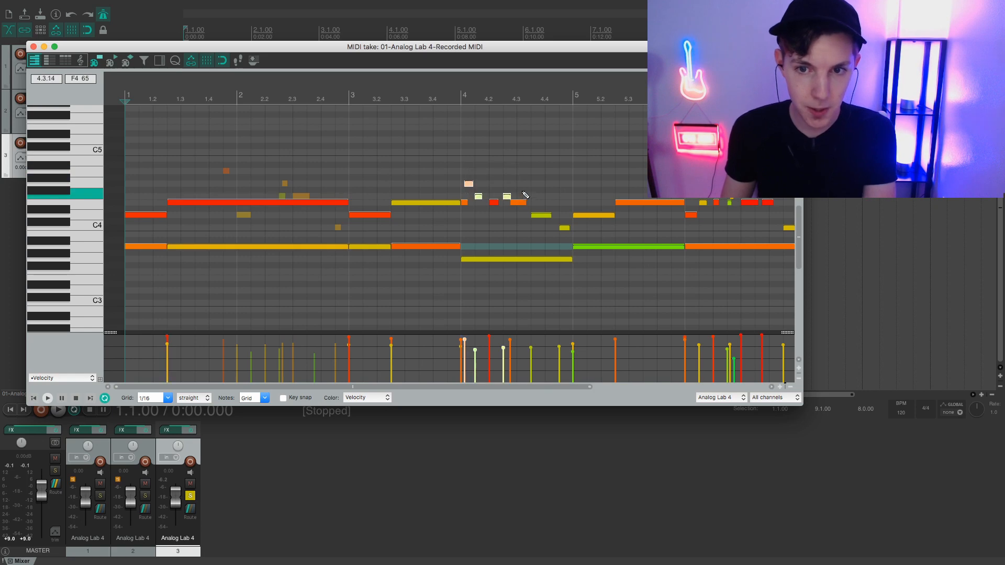
pyautogui.hotkey('alt', 'm')
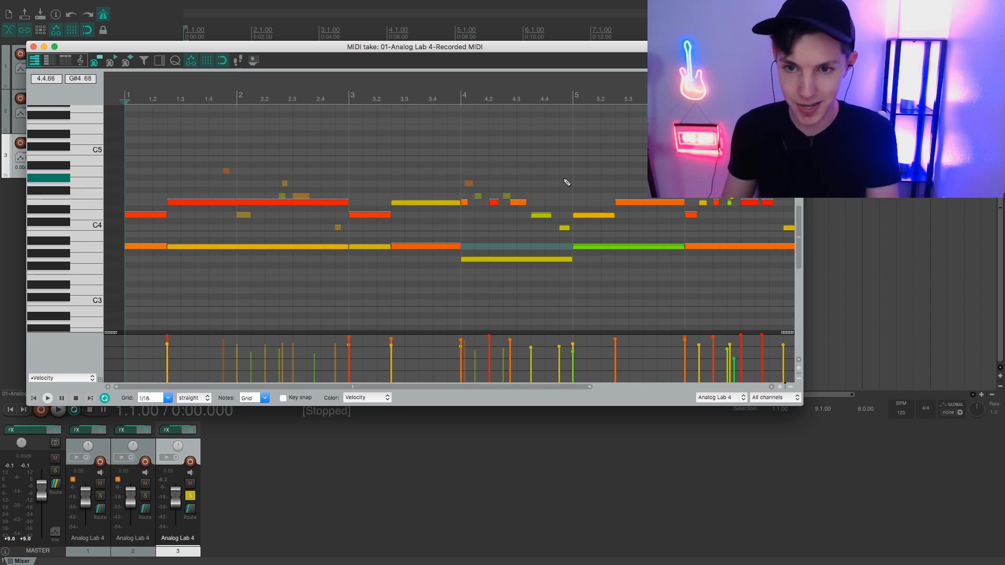
pyautogui.moveTo(567, 176); pyautogui.dragTo(480, 229)
pyautogui.hotkey('alt', 'm')
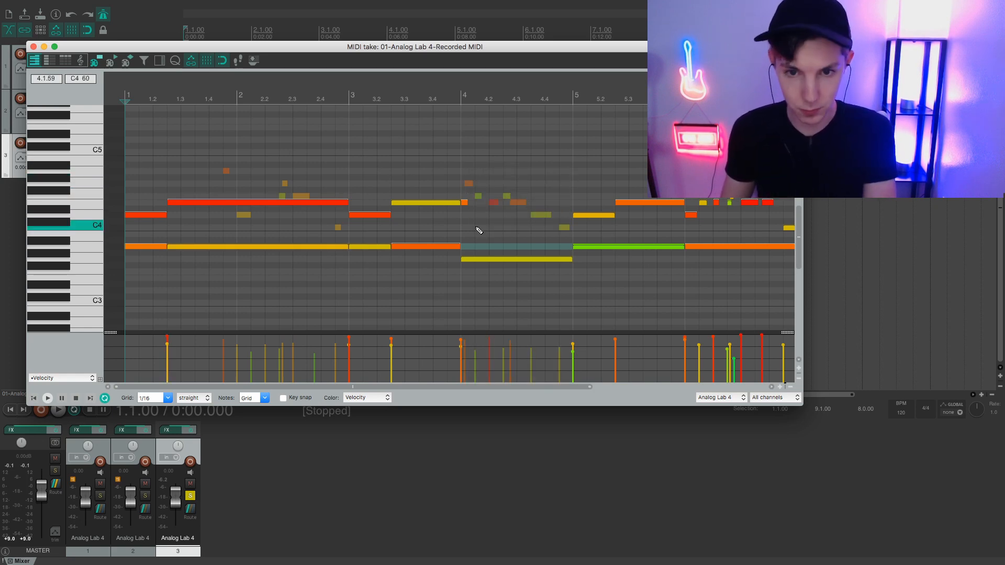
# Extend bar 4's opening E4 and bar 6's opening D4 to fill their bars, mute bar 6's short melody notes, and close the MIDI editor.
pyautogui.hscroll(5, 473, 221)
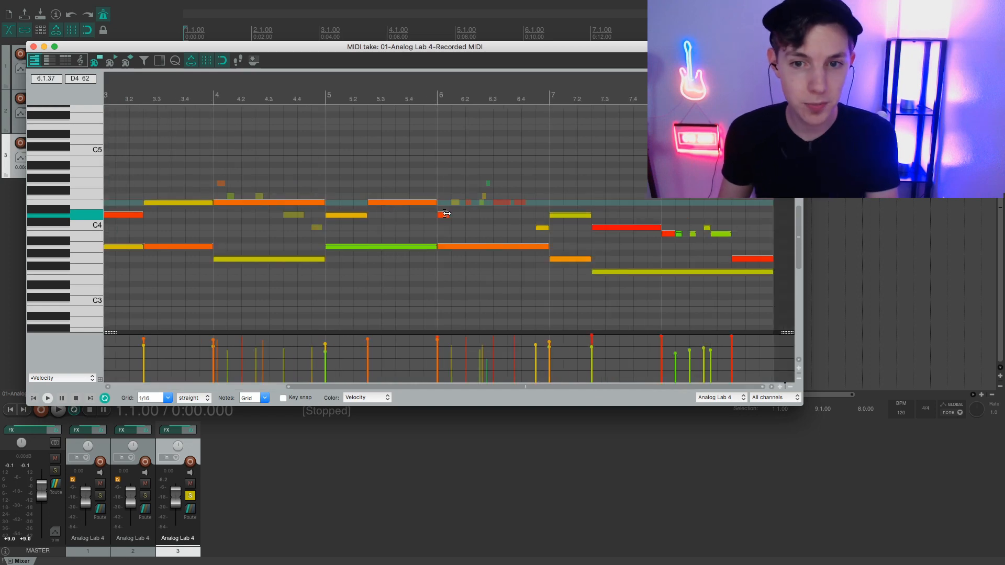
pyautogui.moveTo(448, 214); pyautogui.dragTo(541, 215)
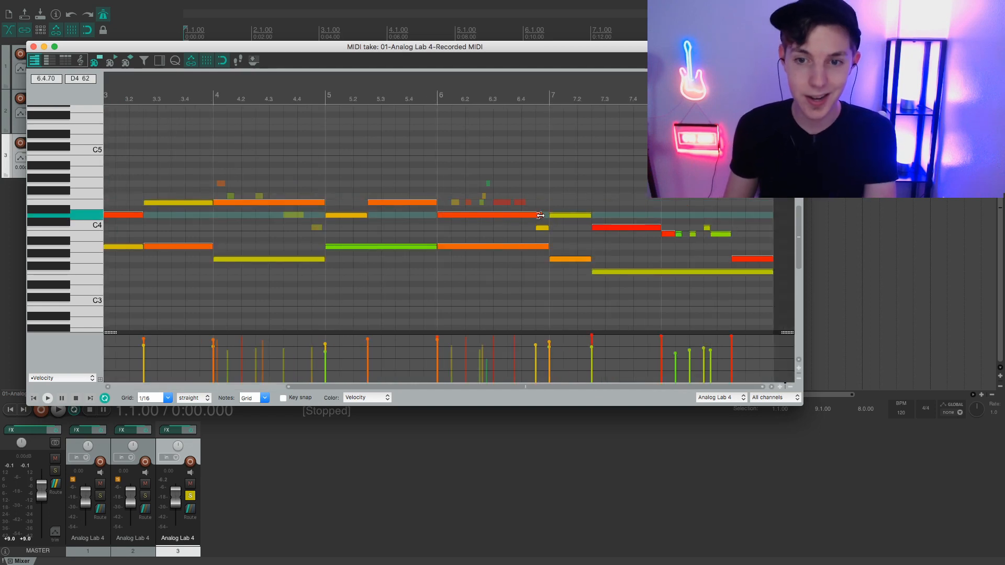
pyautogui.scroll(1, 544, 220)
pyautogui.click(542, 228)
pyautogui.press('Delete')
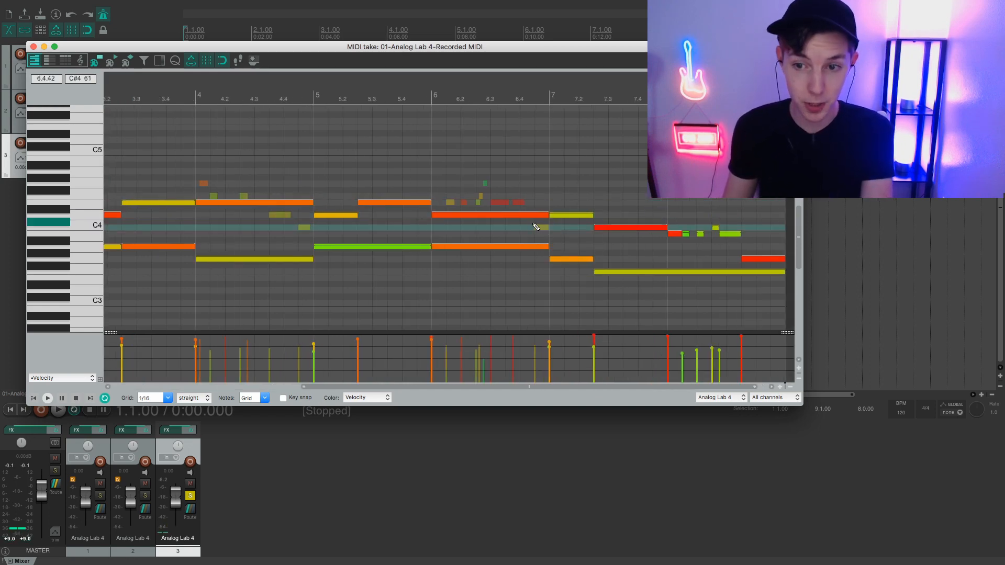
pyautogui.hscroll(-7, 511, 238)
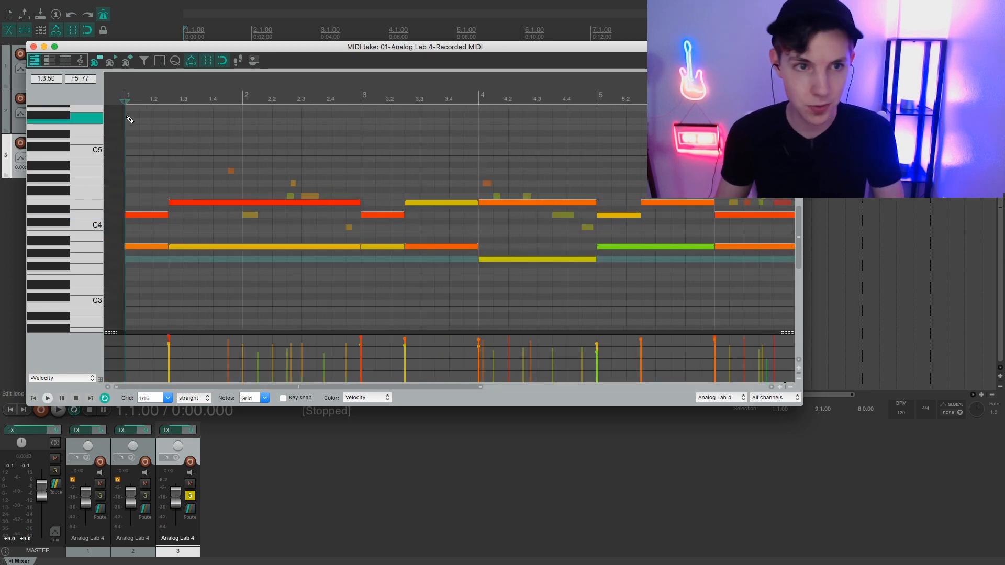
pyautogui.click(33, 47)
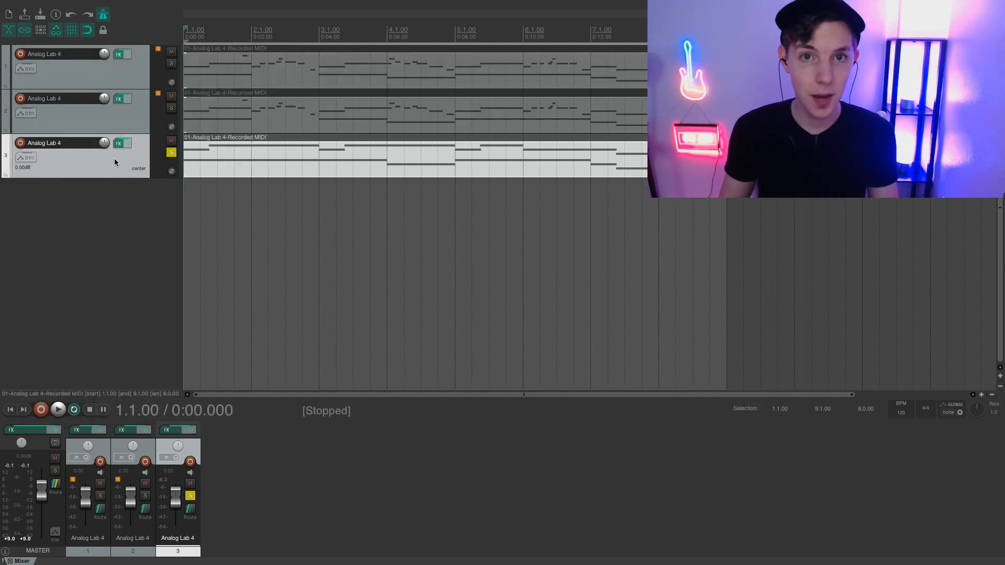
# In track 3's DX7 V, raise Cutoff and Mod Level, lower Carr Env RM and Mods Env RM, and close the instrument window.
pyautogui.click(119, 143)
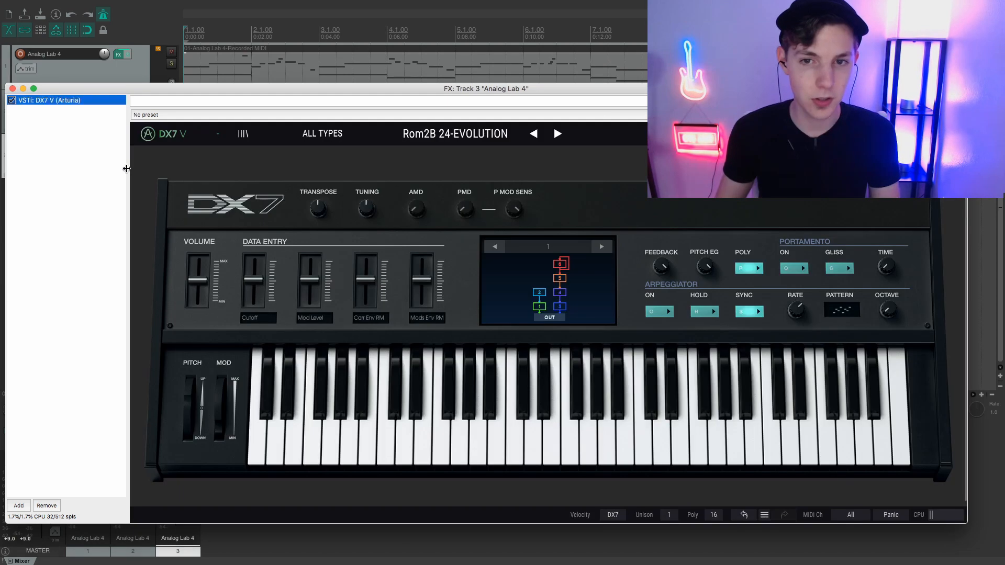
pyautogui.moveTo(254, 279); pyautogui.dragTo(254, 253)
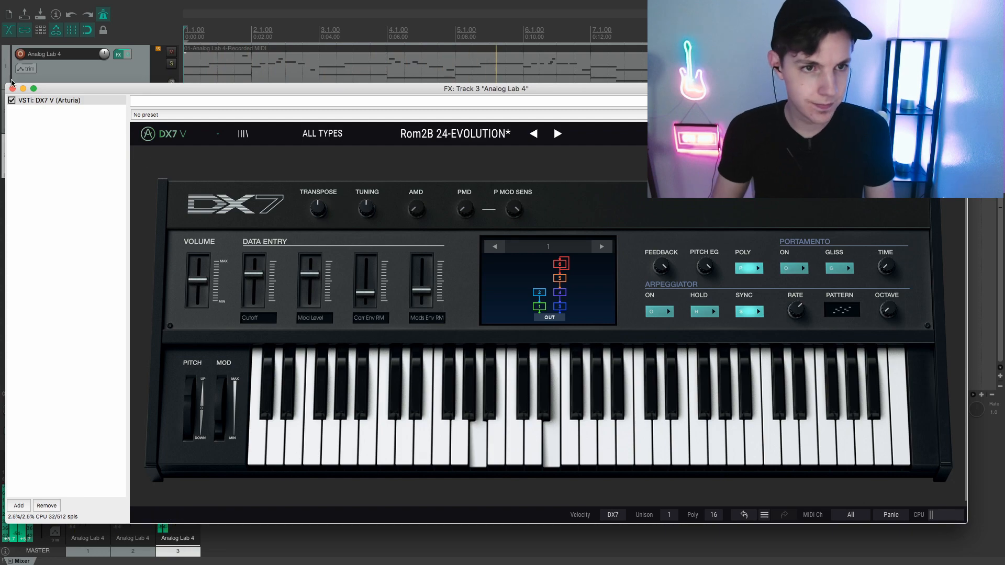
pyautogui.click(12, 87)
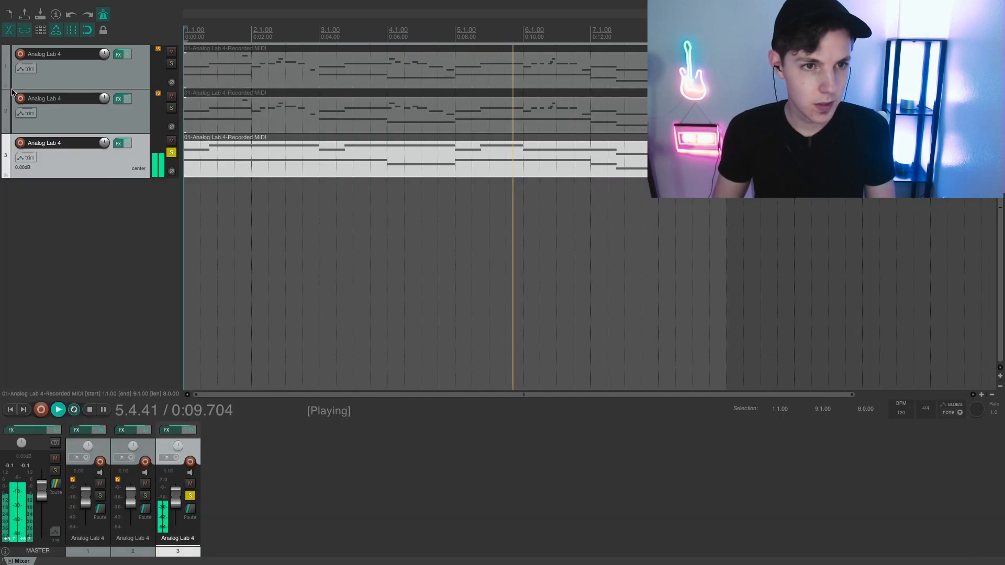
# Stop playback and take track 3 out of solo.
pyautogui.press('space')
pyautogui.click(171, 152)
pyautogui.click(168, 153)
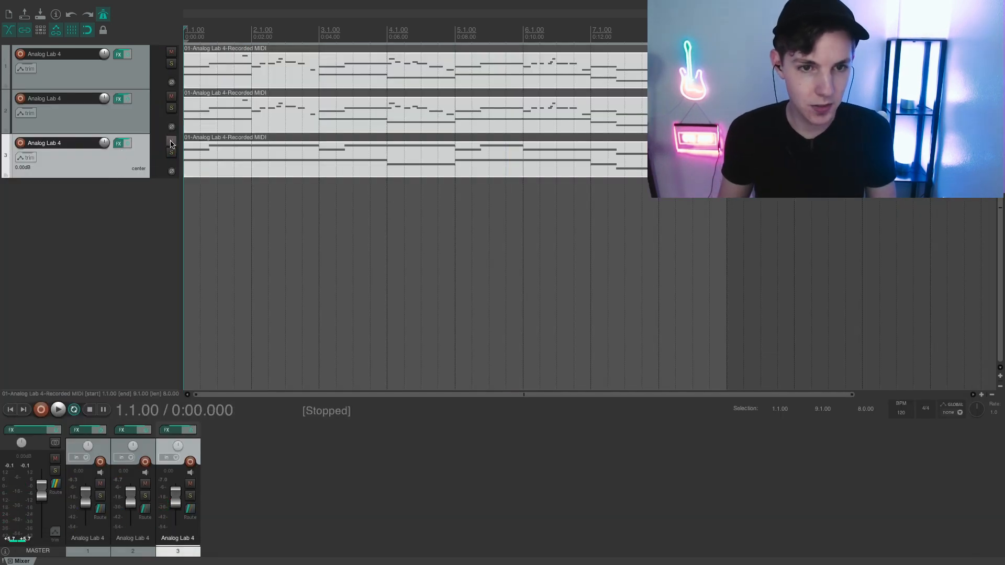
# Load the Rom1A 16-BASS 2 preset in track 4's DX7 V and close the instrument window.
pyautogui.press('space')
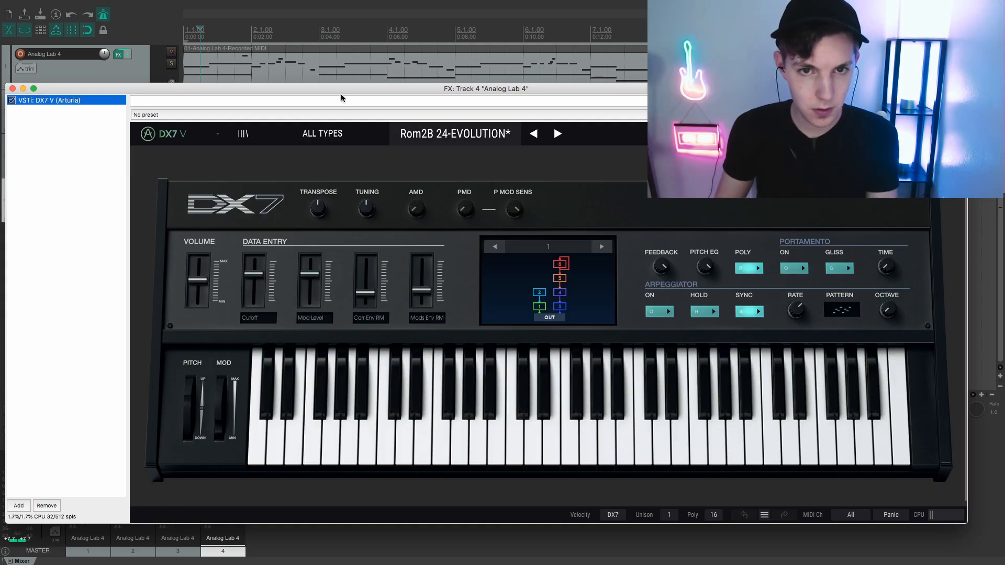
pyautogui.moveTo(340, 93); pyautogui.dragTo(489, 112)
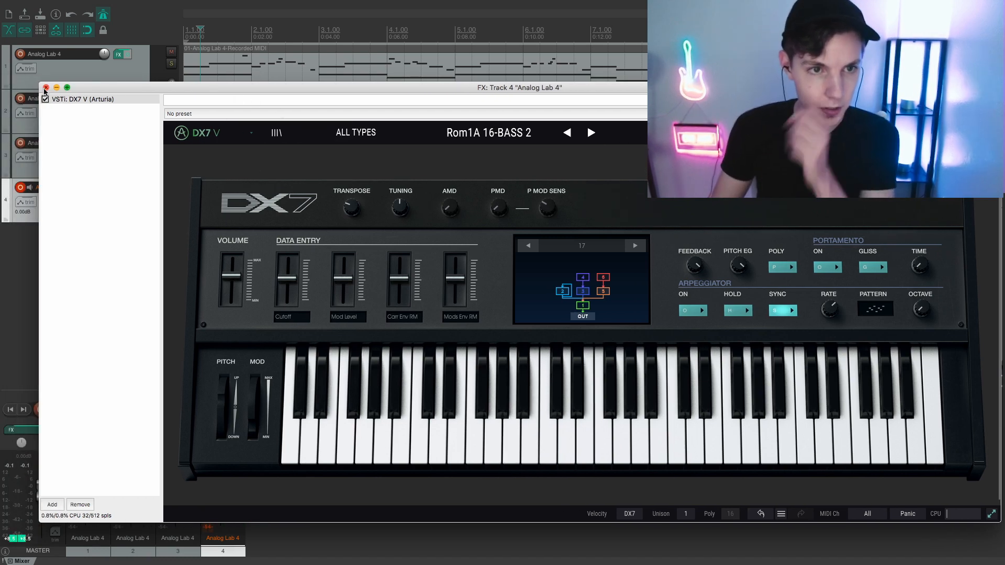
pyautogui.click(45, 87)
# Record a MIDI bass part on track 4 from bar 1 and save all recorded files.
pyautogui.click(185, 35)
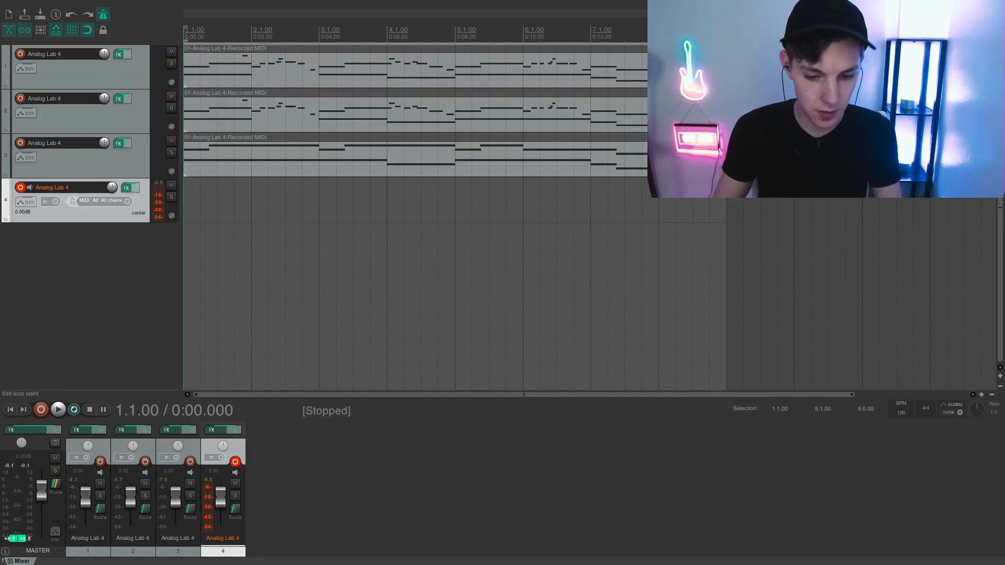
pyautogui.click(41, 409)
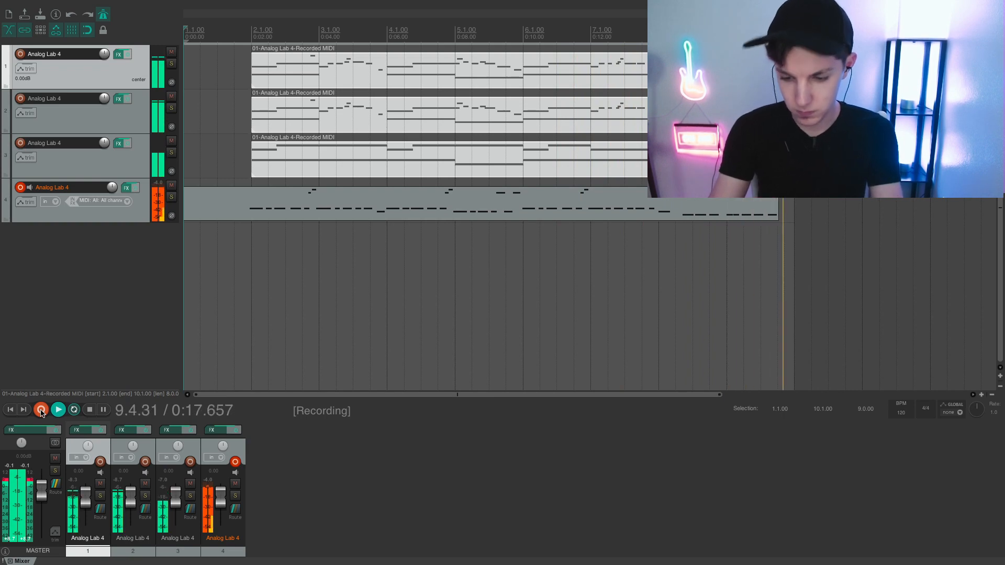
pyautogui.click(42, 412)
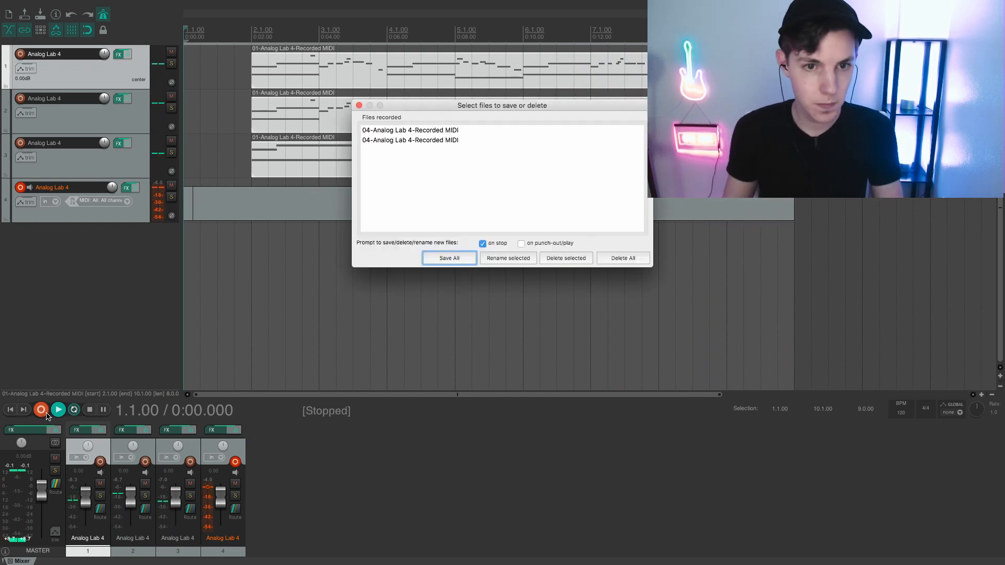
pyautogui.click(450, 258)
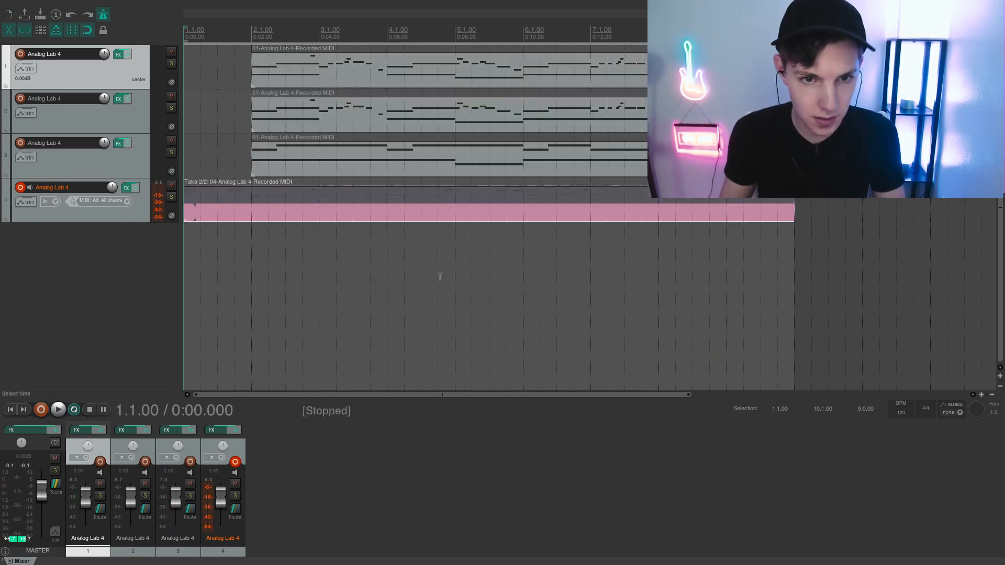
# Keep only the played take on track 4 and quantize its selected notes to the grid at 100% strength with overlaps fixed.
pyautogui.rightClick(272, 197)
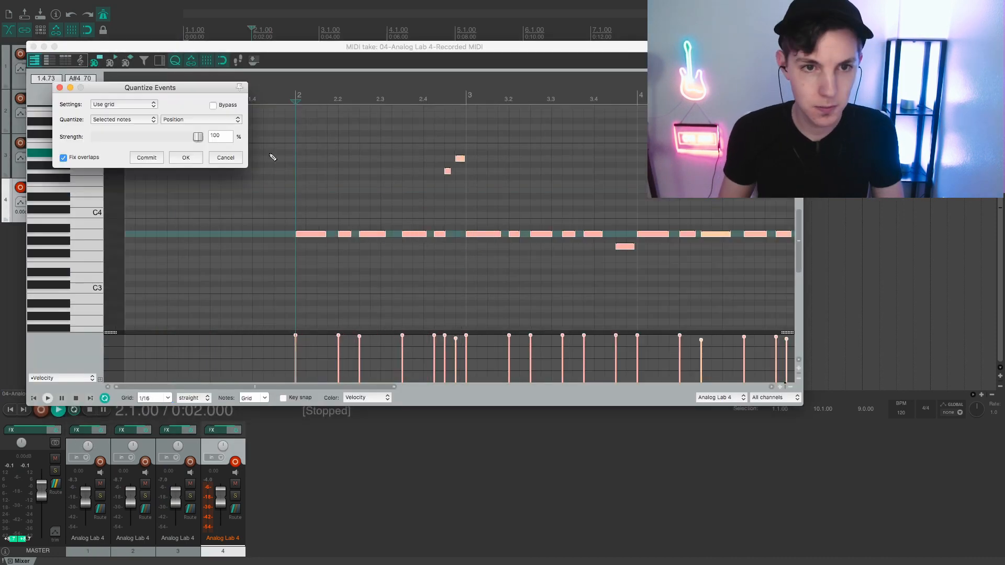
pyautogui.press('space')
pyautogui.click(186, 158)
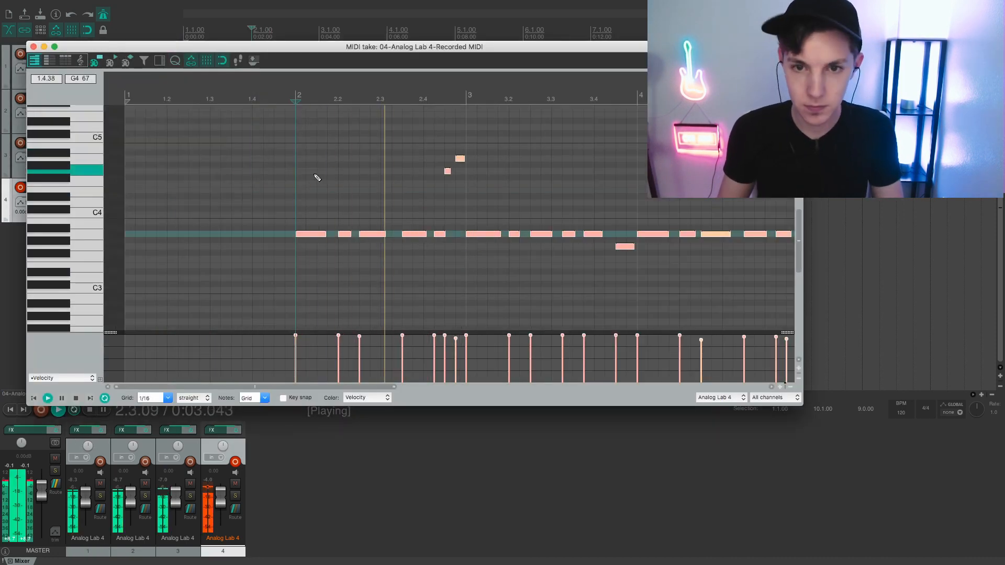
# Play through the quantized bass notes, then close the MIDI editor and stop playback.
pyautogui.scroll(-2, 349, 178)
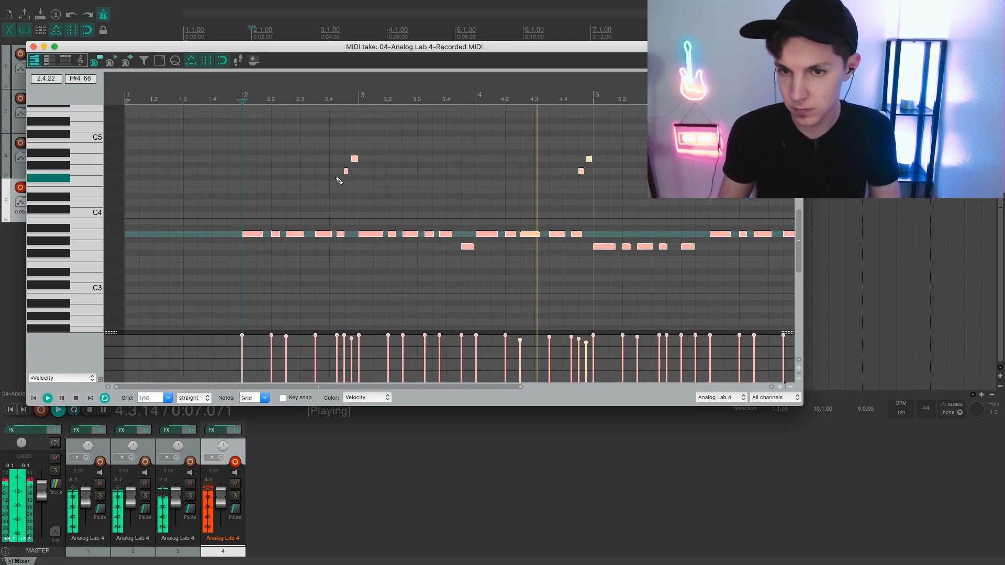
pyautogui.scroll(-2, 344, 180)
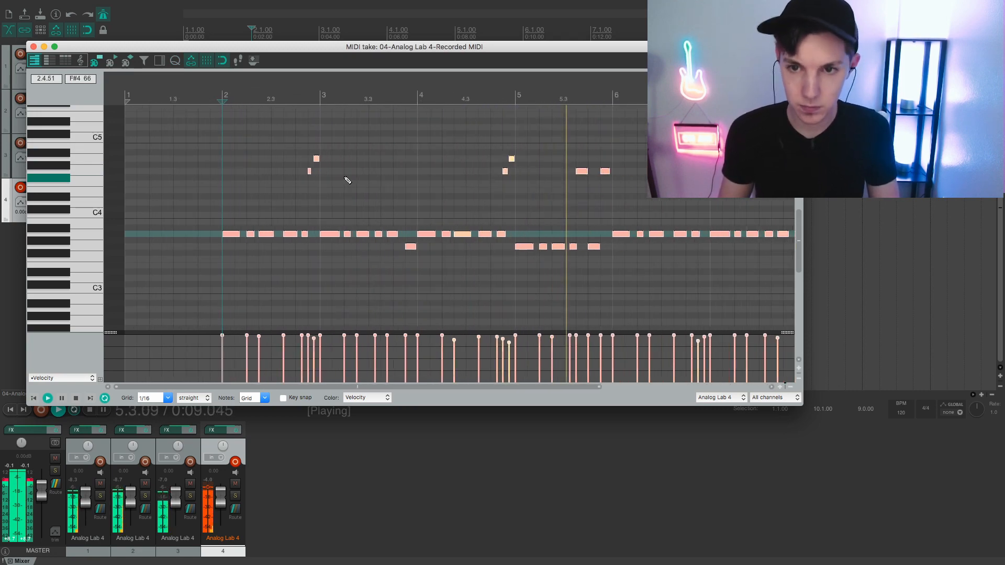
pyautogui.scroll(-1, 348, 180)
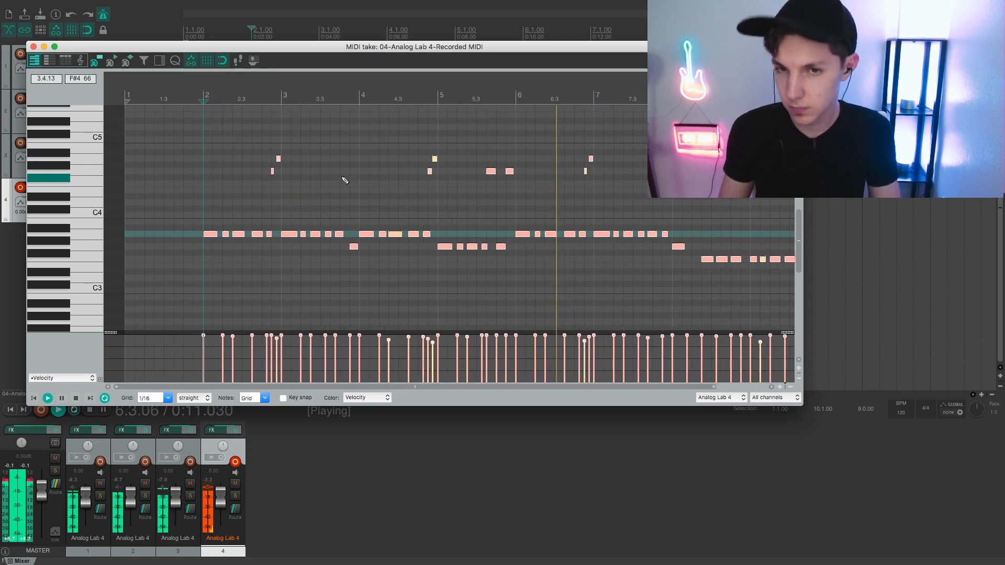
pyautogui.click(33, 47)
pyautogui.press('space')
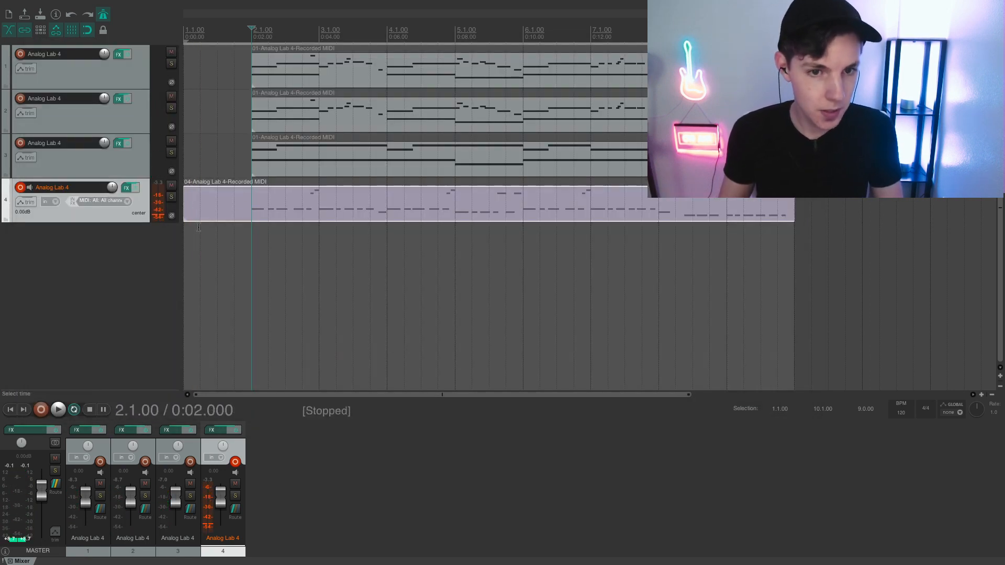
# Disarm track 4 and trim the start of its MIDI clip to bar 2.
pyautogui.click(20, 187)
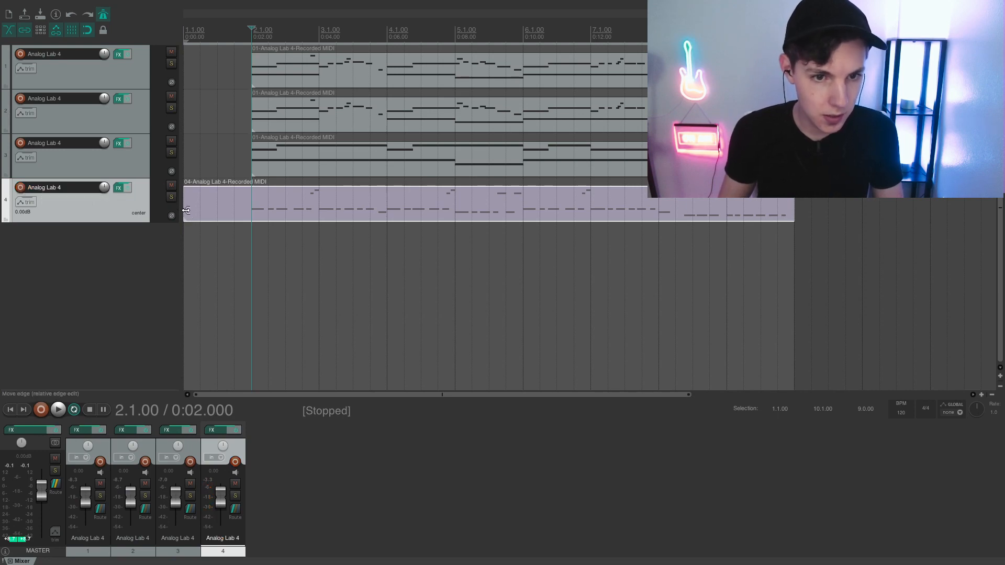
pyautogui.moveTo(186, 210); pyautogui.dragTo(252, 210)
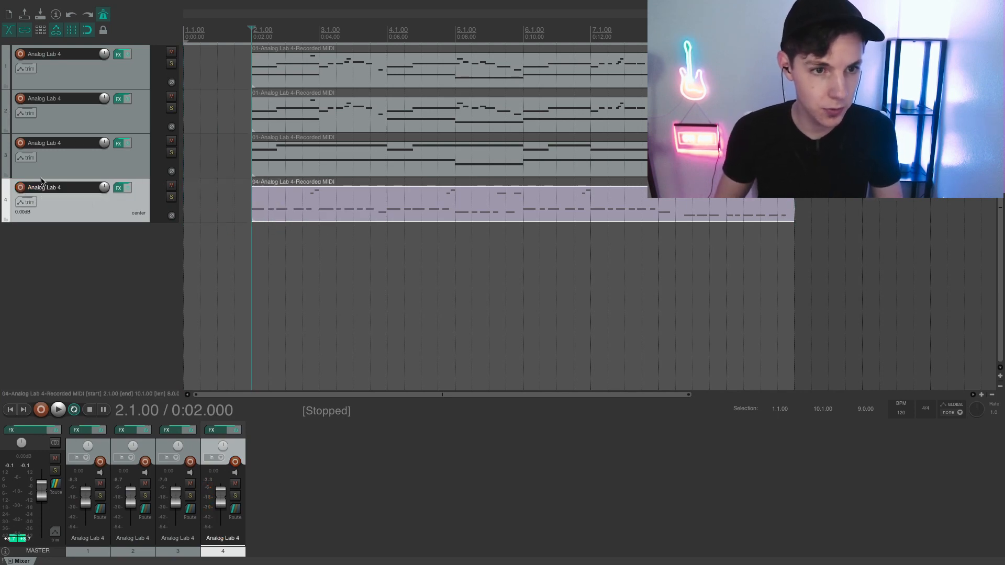
# Mute tracks 2 and 3 and play back track 1 together with the bass on track 4.
pyautogui.click(171, 141)
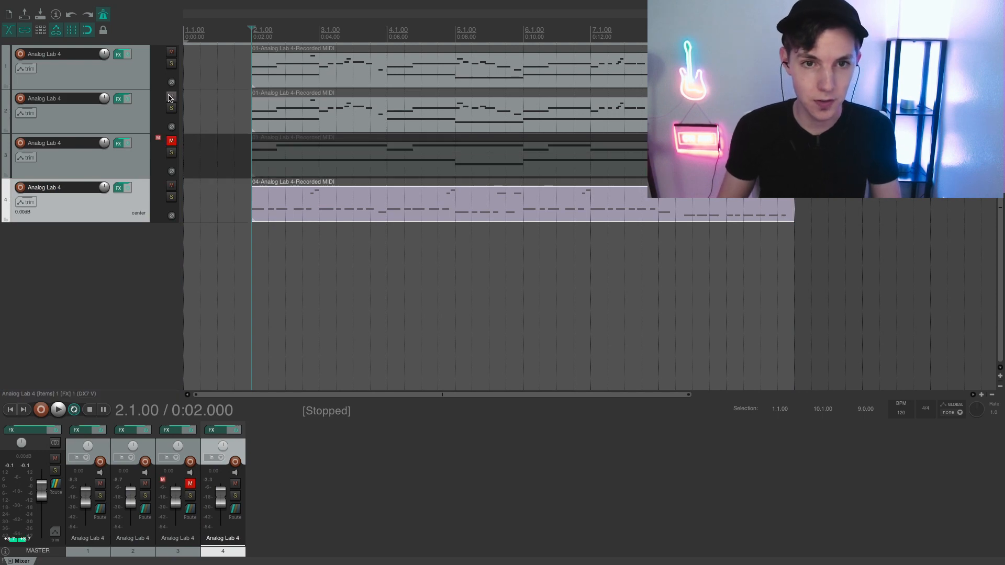
pyautogui.click(170, 97)
pyautogui.press('space')
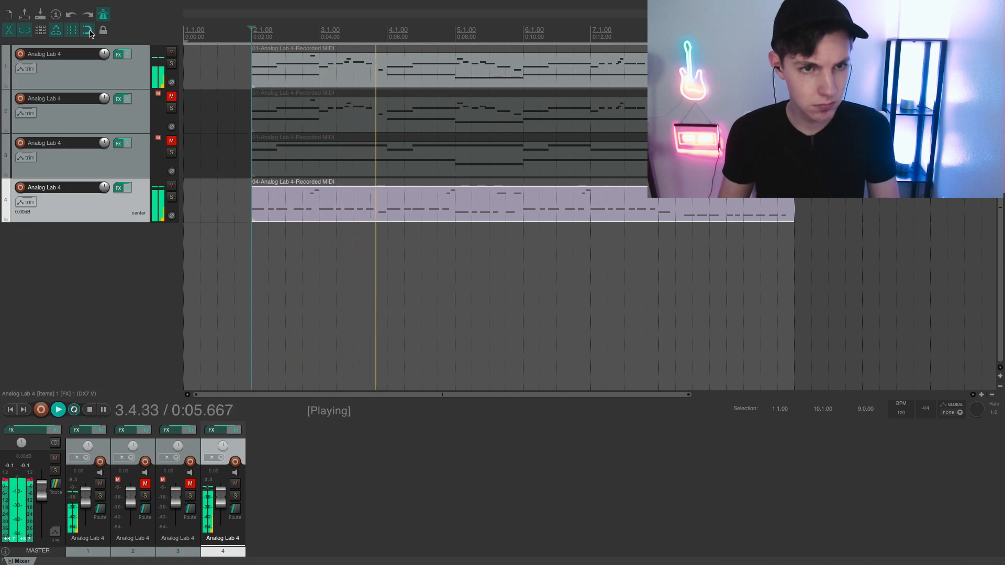
pyautogui.press('space')
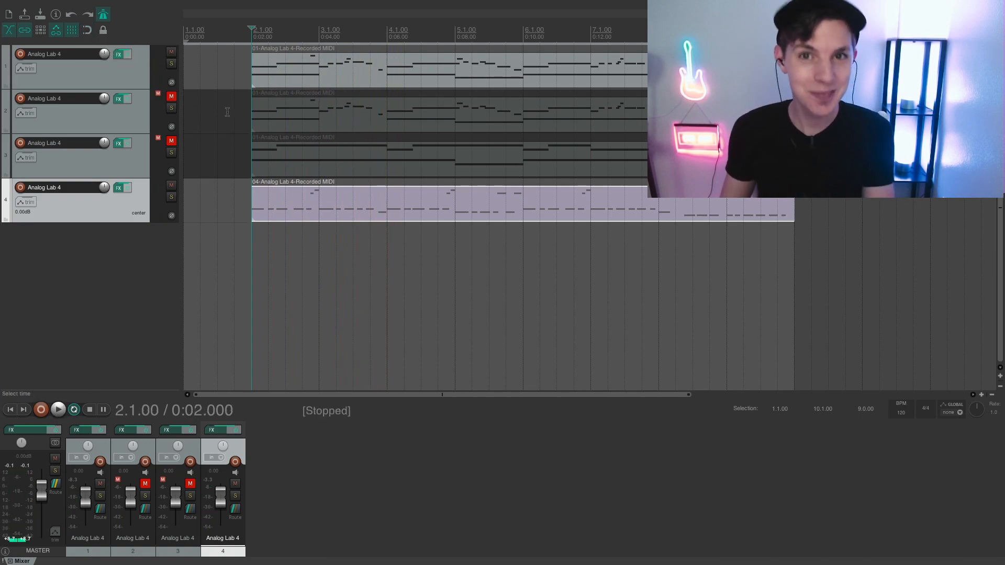
# Switch to the browser, browse the LANDR Samples Discover page and open the Real Acoustic Drums pack in a new tab.
pyautogui.hotkey('ctrl', 'Left')
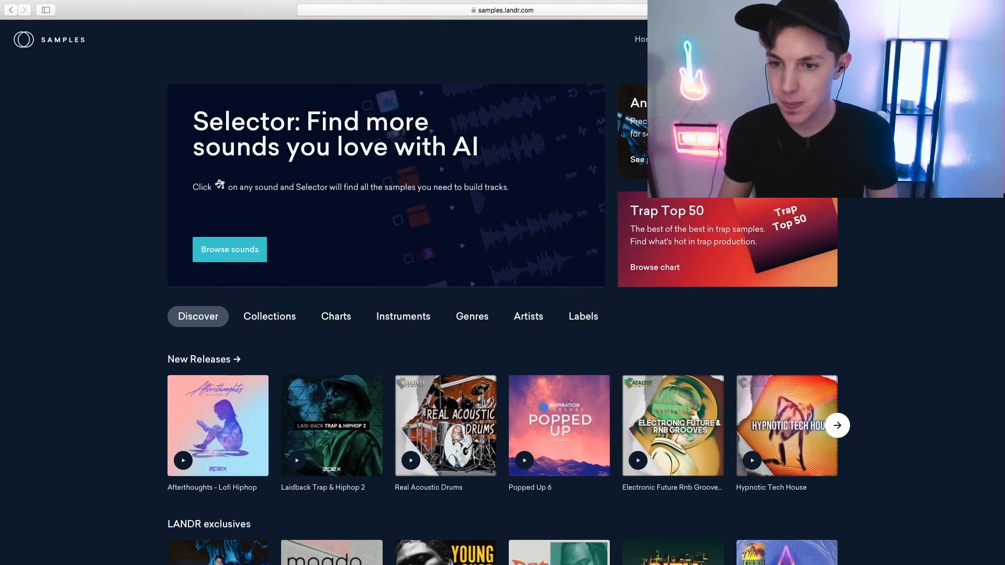
pyautogui.scroll(-5, 502, 314)
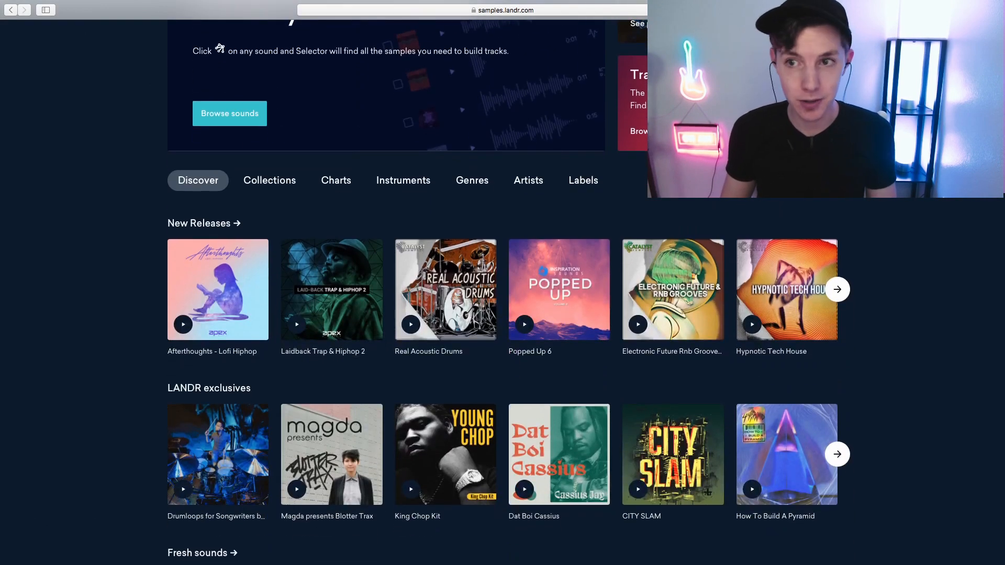
pyautogui.scroll(5, 503, 314)
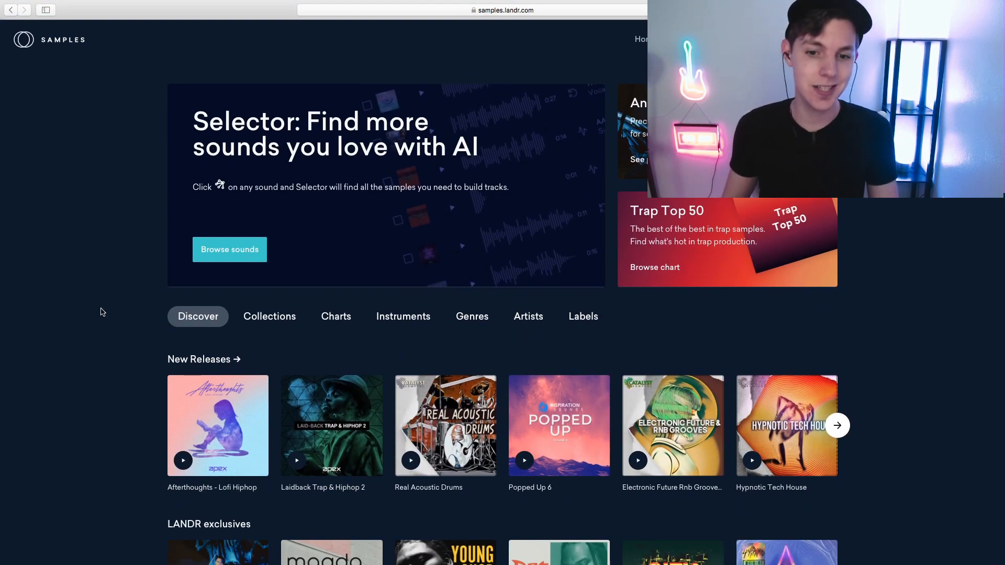
pyautogui.scroll(-10, 102, 312)
pyautogui.click(445, 136)
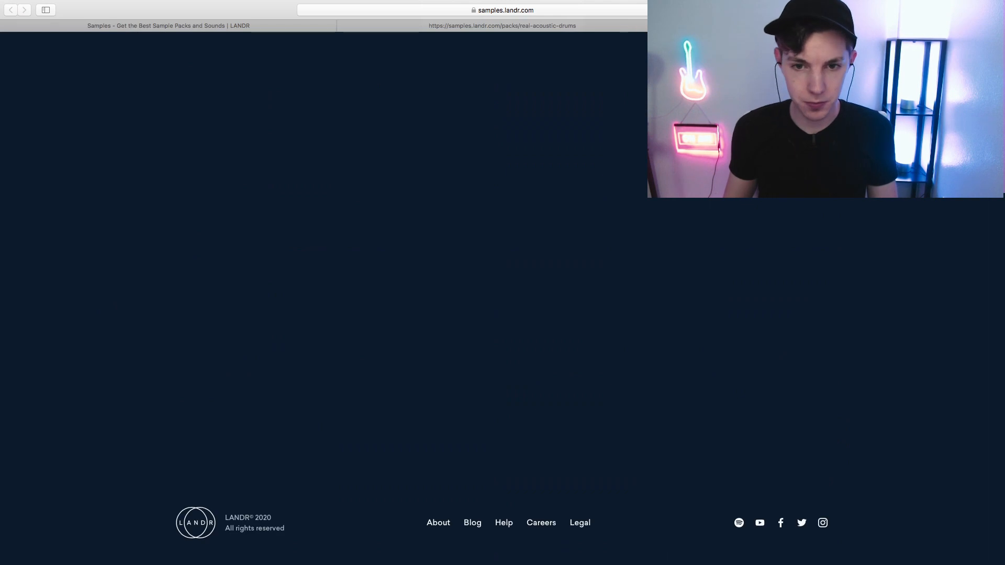
pyautogui.click(214, 380)
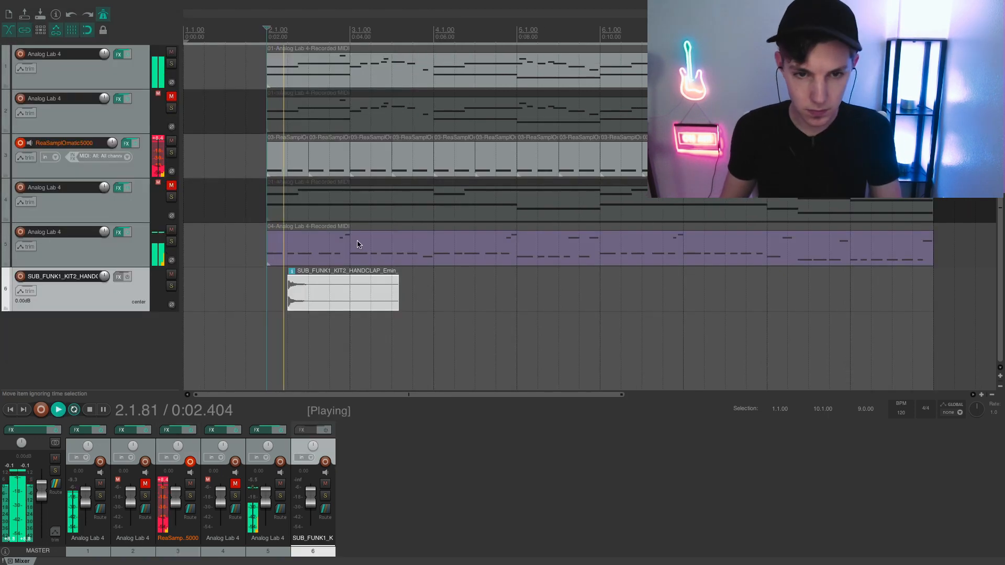
# Shorten the handclap clip on track 6 to about one beat, give its fade-out a steeper curve and play it back.
pyautogui.moveTo(395, 296); pyautogui.dragTo(333, 283)
pyautogui.press('space')
pyautogui.scroll(2, 302, 285)
pyautogui.rightClick(344, 285)
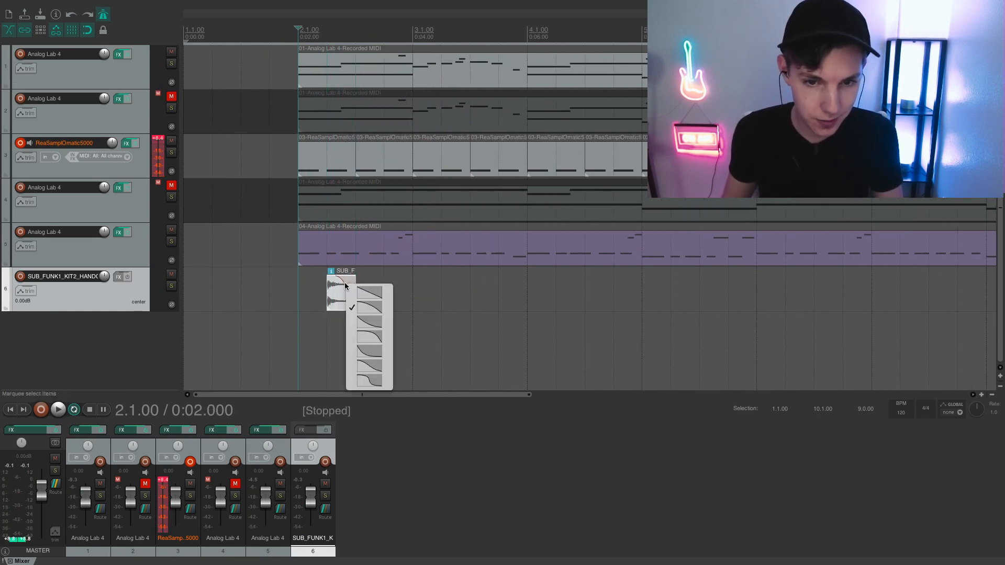
pyautogui.click(364, 360)
pyautogui.press('space')
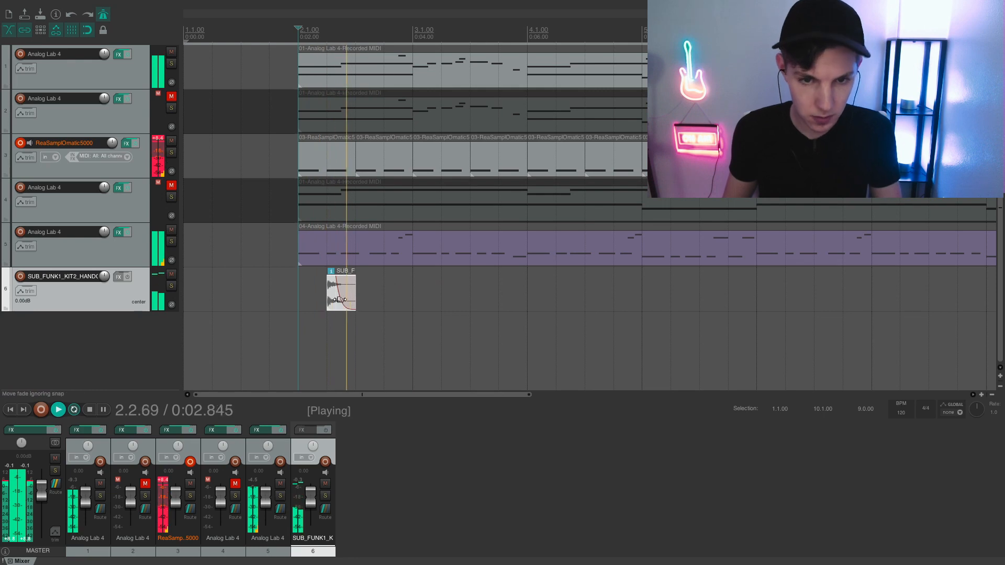
pyautogui.press('space')
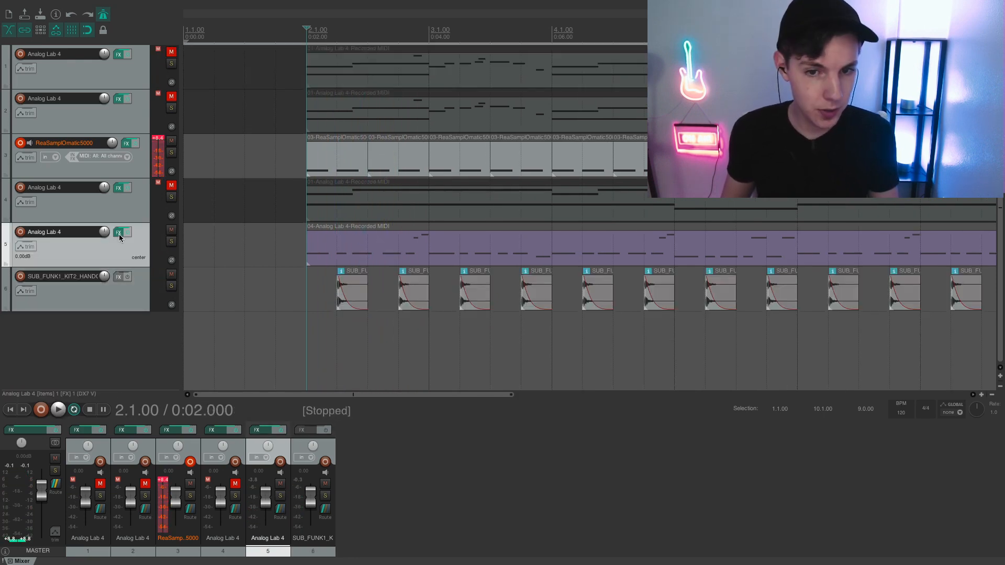
# Add AU: LFOTool to track 5's effects and reshape its volume curve to rise fully within about the first quarter of the cycle.
pyautogui.click(118, 232)
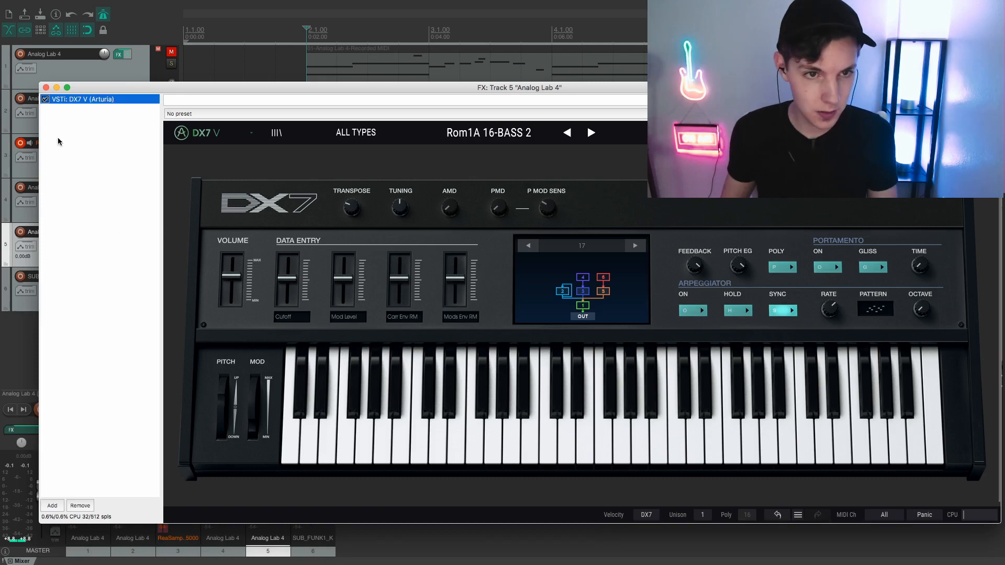
pyautogui.click(52, 506)
pyautogui.click(306, 249)
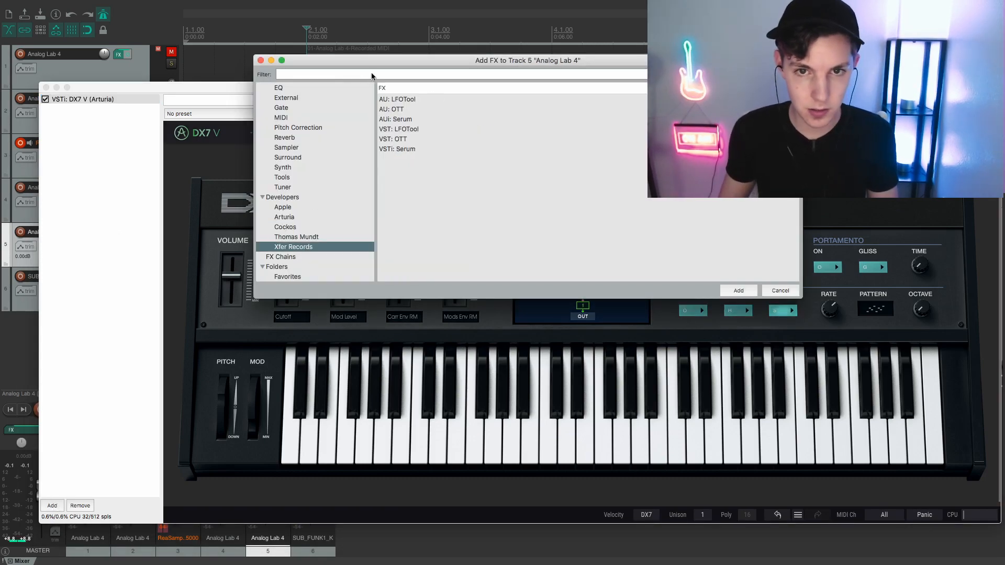
pyautogui.click(399, 99)
pyautogui.doubleClick(399, 99)
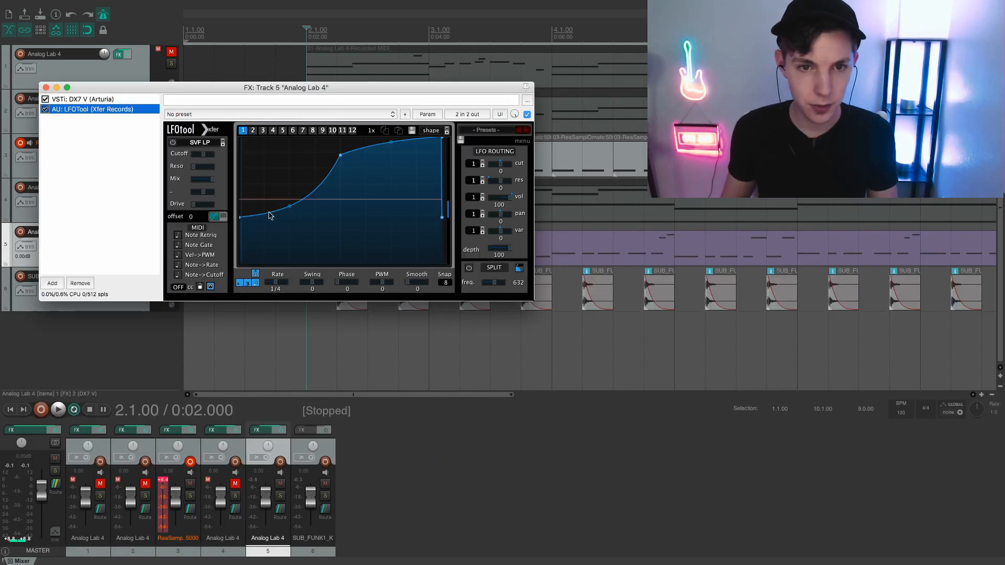
pyautogui.press('space')
pyautogui.moveTo(339, 156); pyautogui.dragTo(291, 140)
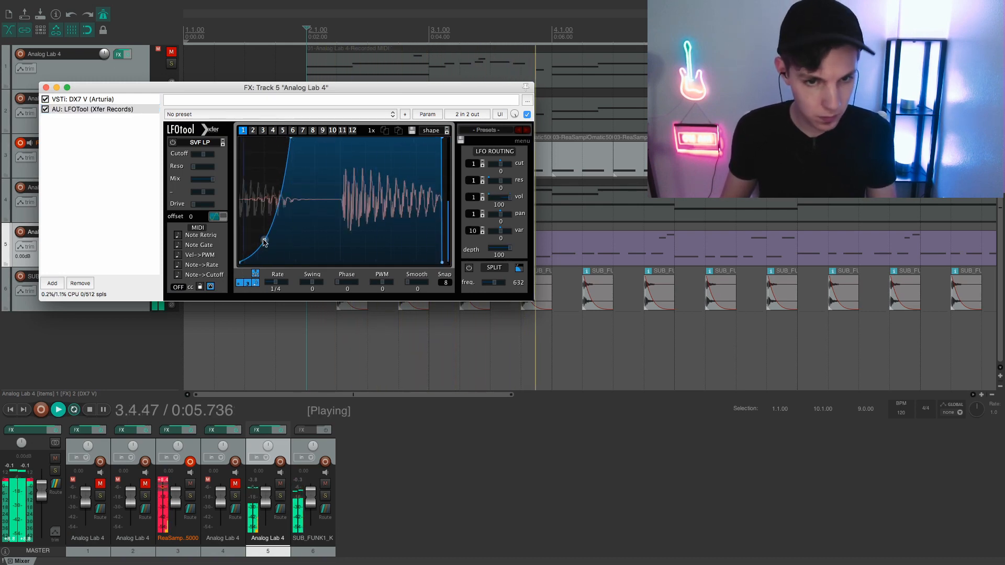
# Add ReaEQ to track 5 and boost its high shelf band by 4.0 dB at about 3384 Hz.
pyautogui.click(53, 283)
pyautogui.scroll(5, 286, 208)
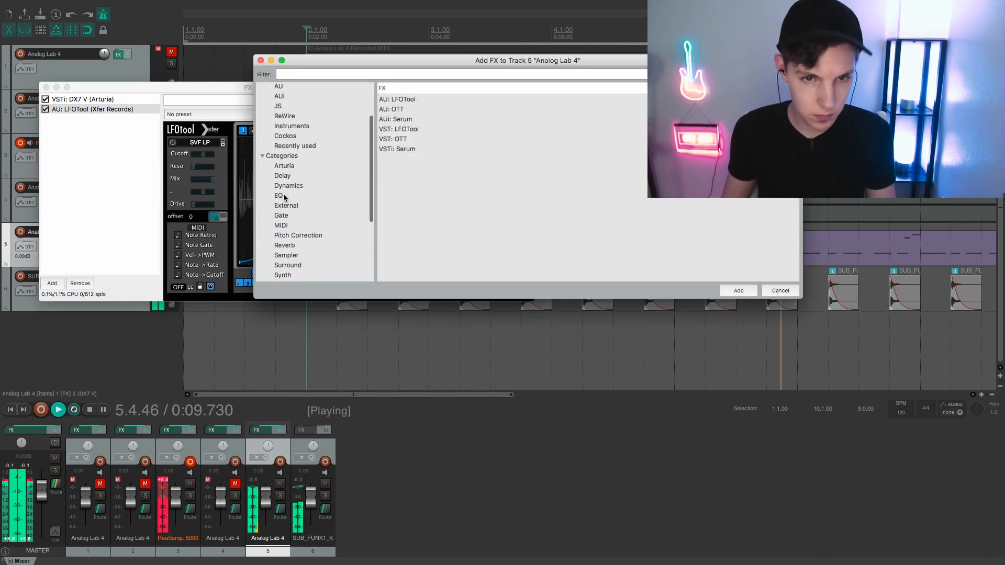
pyautogui.click(282, 195)
pyautogui.doubleClick(413, 100)
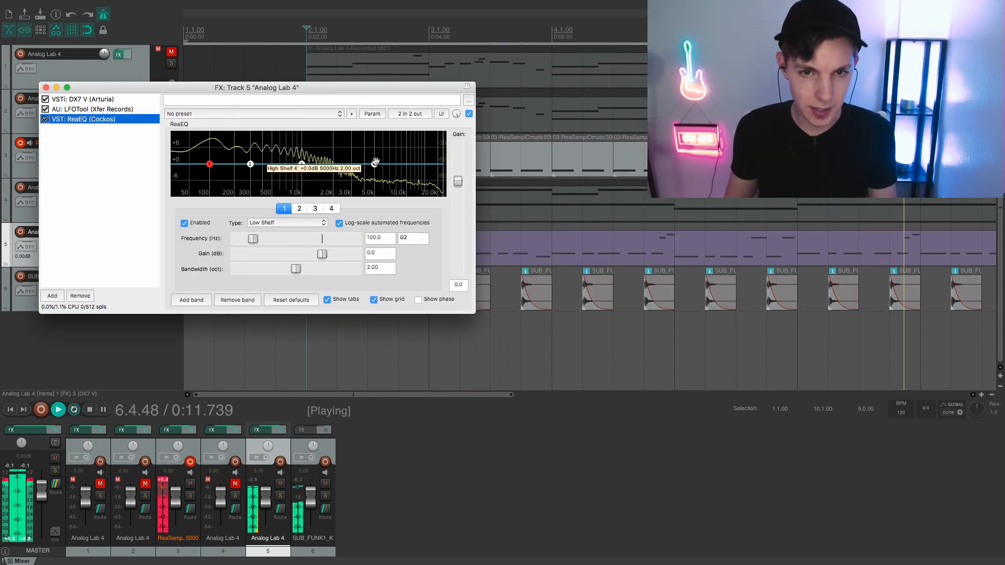
pyautogui.moveTo(375, 163); pyautogui.dragTo(358, 150)
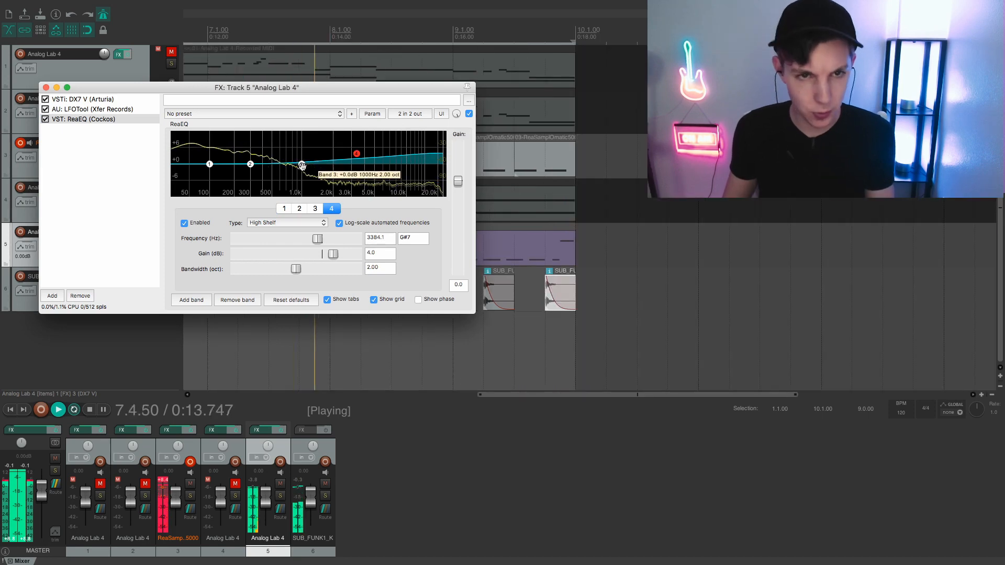
# Move ReaEQ ahead of LFOTool in track 5's effects chain, close the effects window and stop playback.
pyautogui.moveTo(107, 120); pyautogui.dragTo(109, 110)
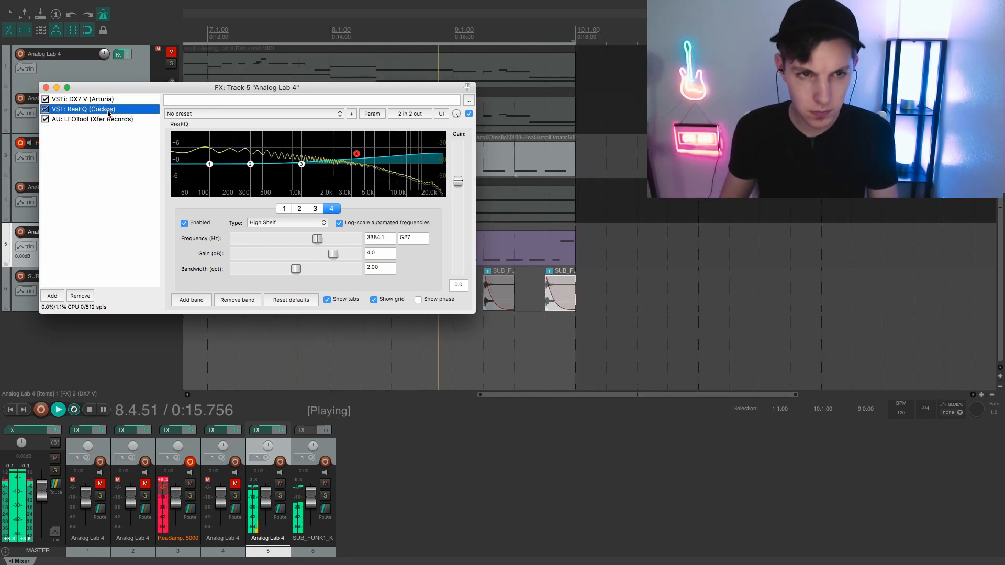
pyautogui.click(46, 88)
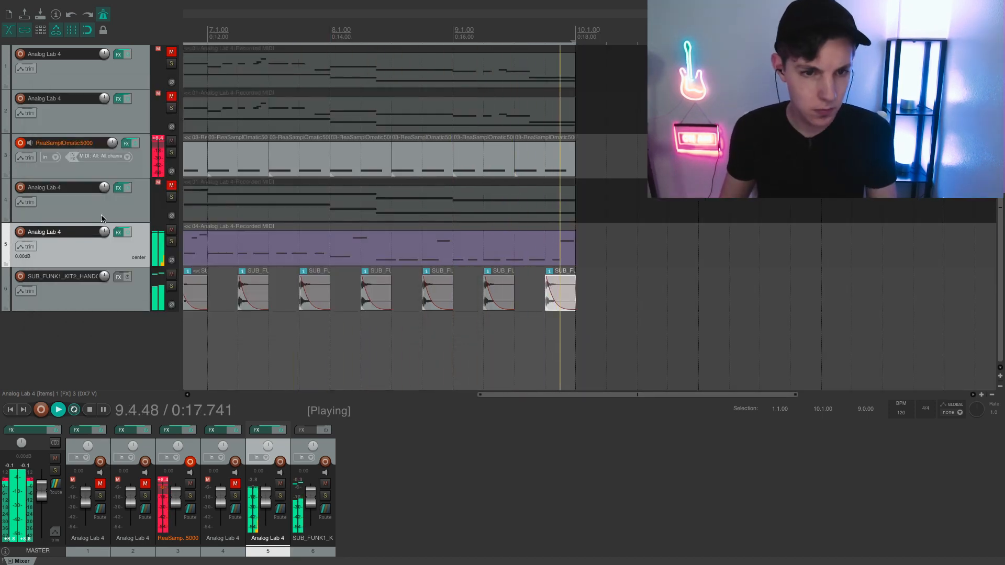
pyautogui.press('space')
# Duplicate bass track 5 and open the copy's effects chain.
pyautogui.rightClick(106, 247)
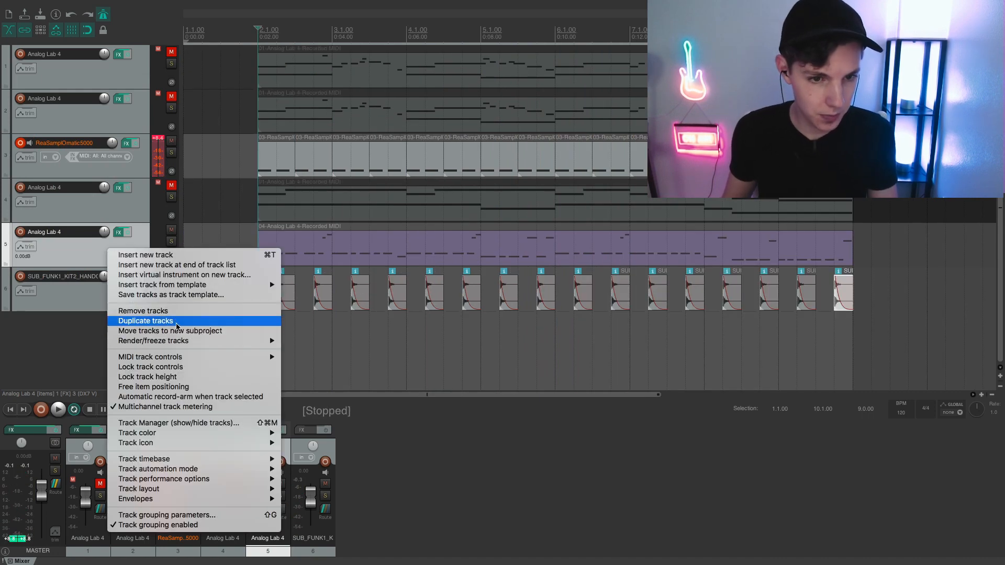
pyautogui.click(175, 321)
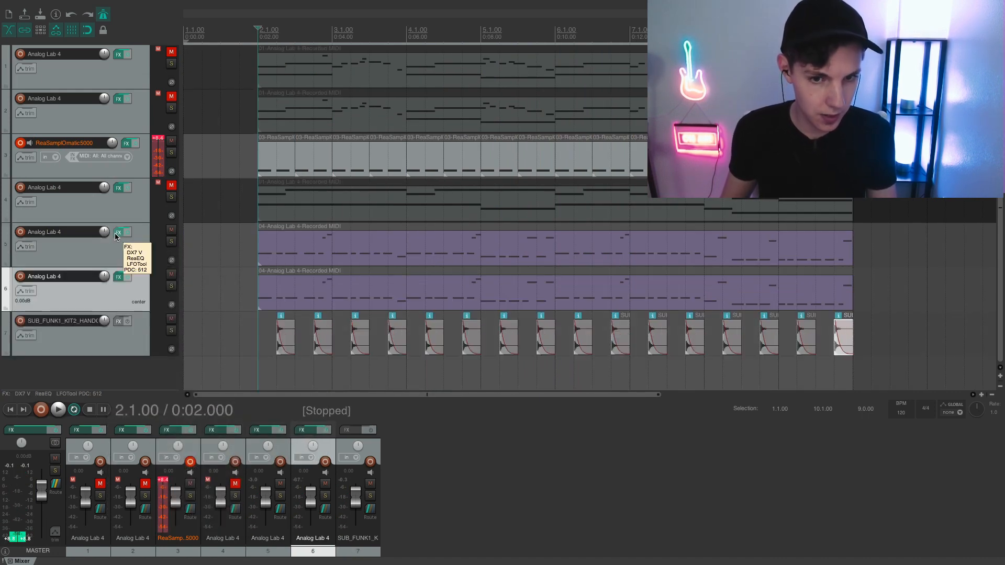
pyautogui.click(118, 276)
# Browse the DX7 V preset list on the duplicated bass track and close the list.
pyautogui.click(491, 132)
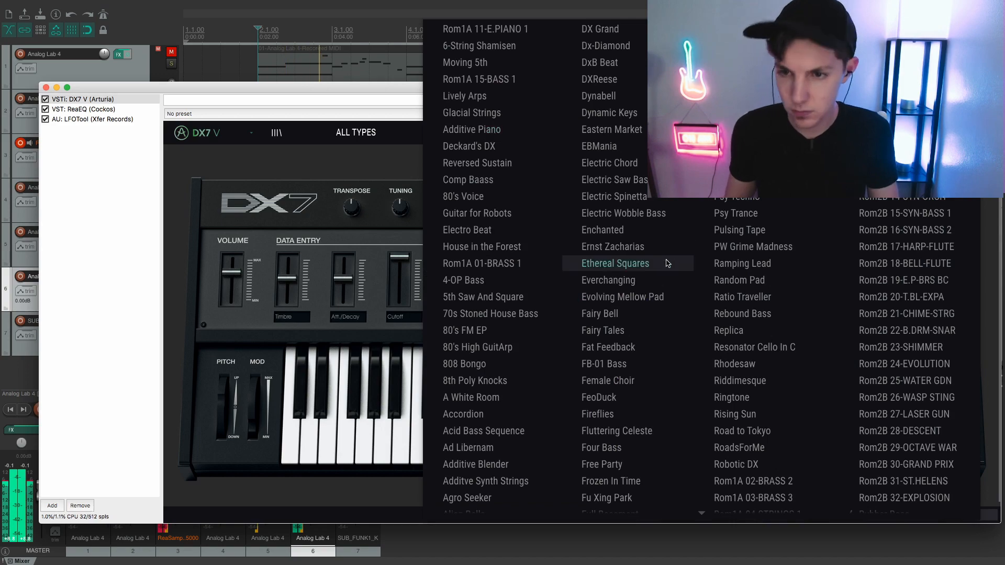
pyautogui.scroll(-5, 664, 262)
pyautogui.scroll(-10, 714, 265)
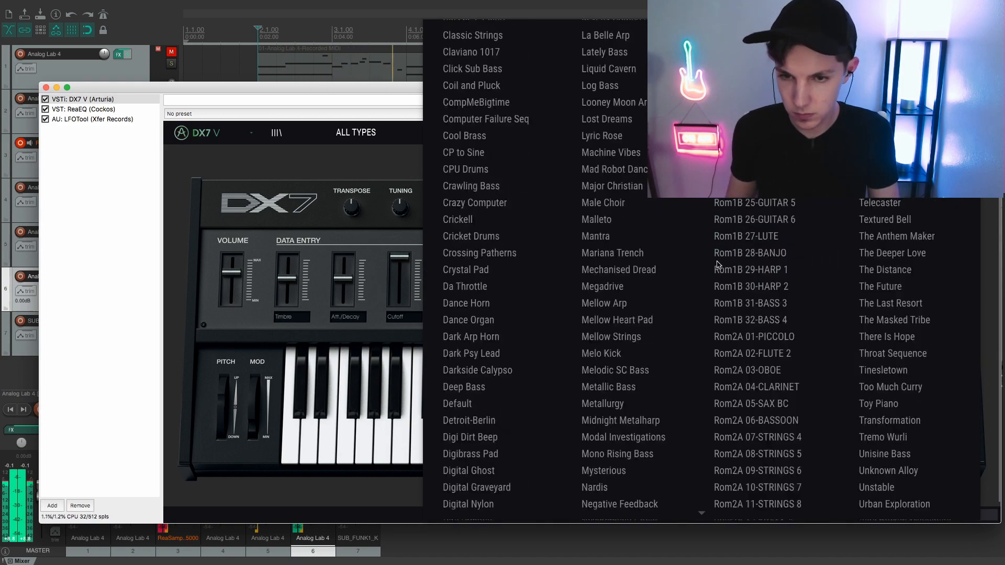
pyautogui.click(310, 93)
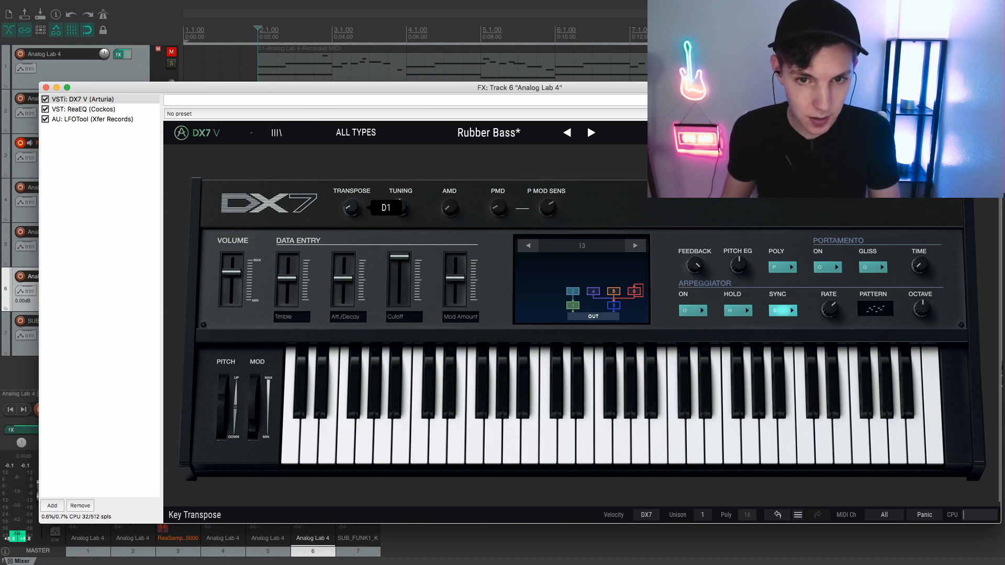
# Raise the DX7 V transpose on track 6 during playback and close the effects window.
pyautogui.press('space')
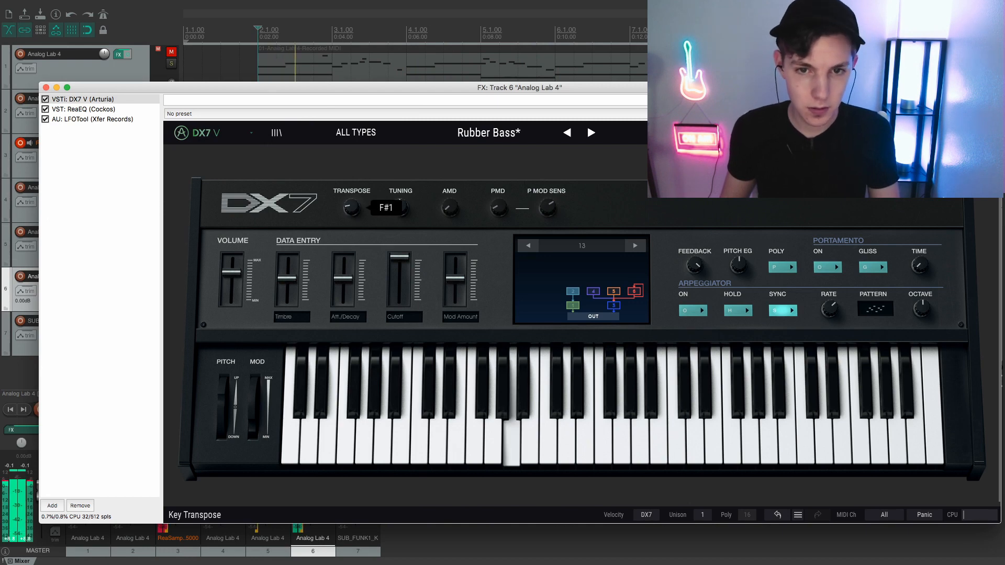
pyautogui.moveTo(351, 207); pyautogui.dragTo(351, 198)
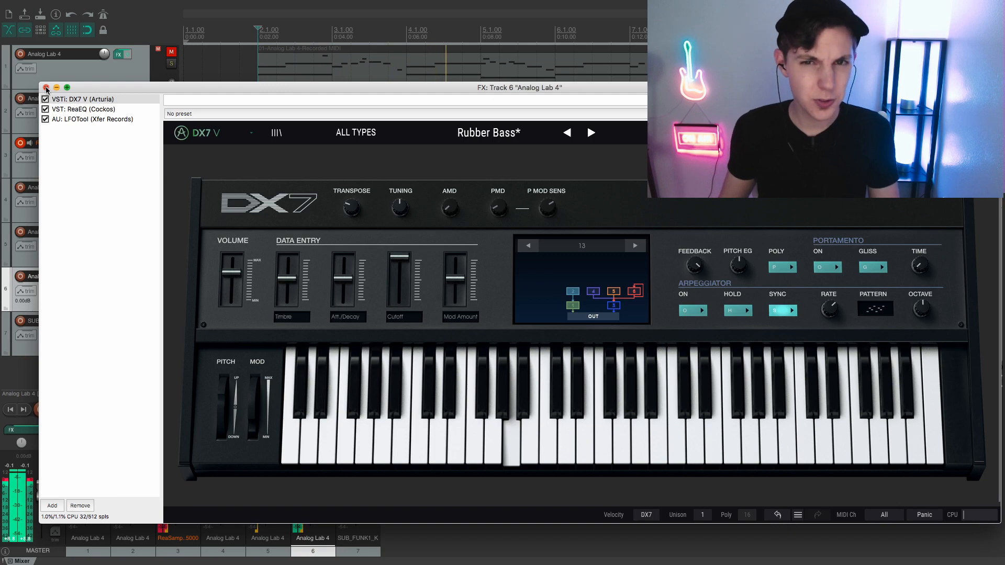
pyautogui.click(46, 88)
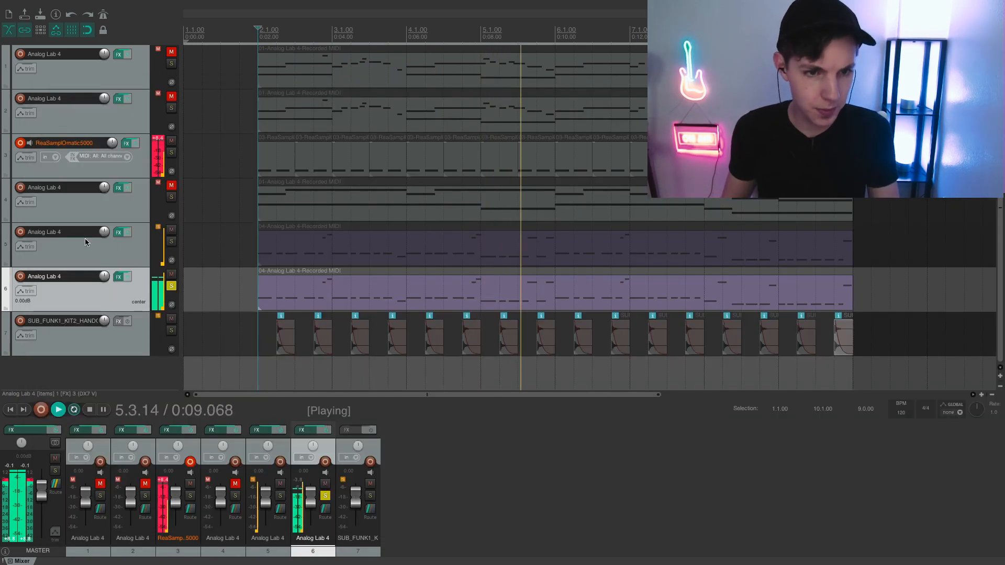
# With tracks 5 and 6 soloed, invert track 6's phase and lower its volume to -3.24 dB.
pyautogui.click(171, 241)
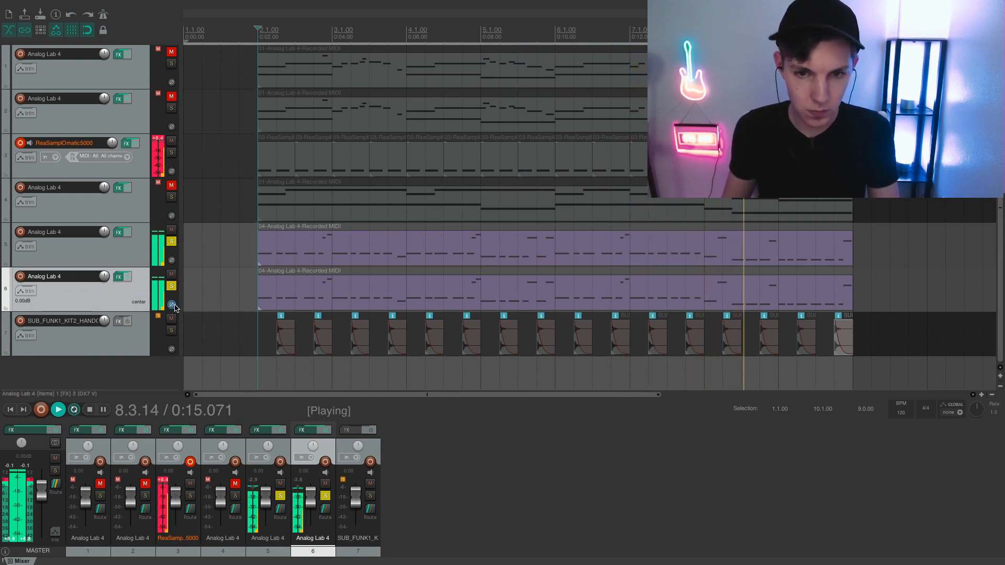
pyautogui.moveTo(104, 281); pyautogui.dragTo(104, 283)
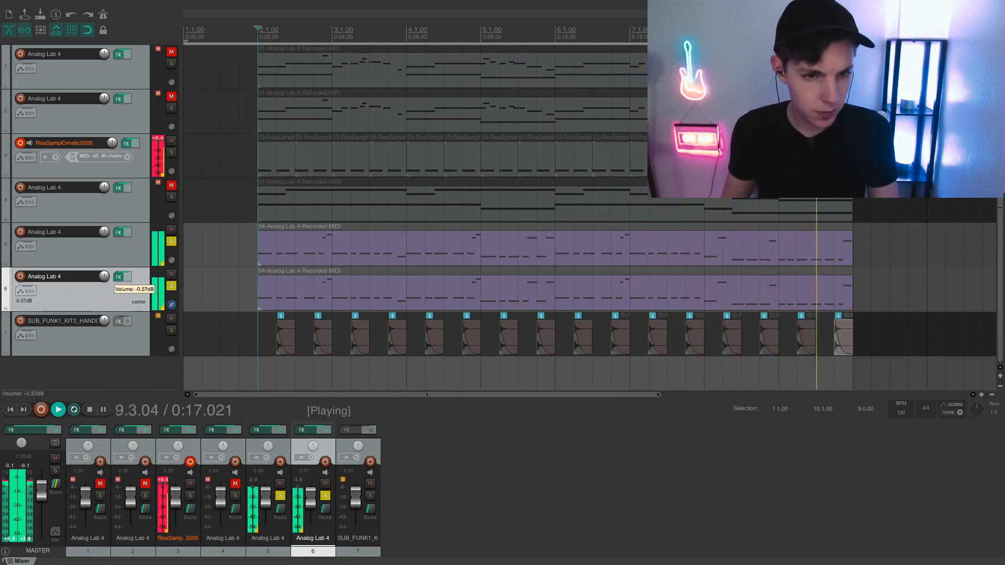
pyautogui.press('space')
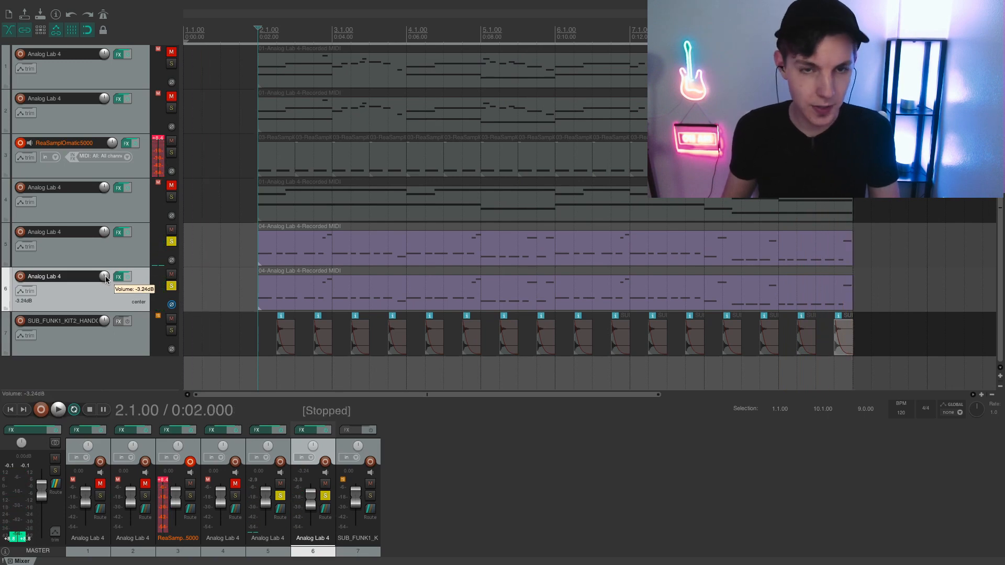
pyautogui.press('space')
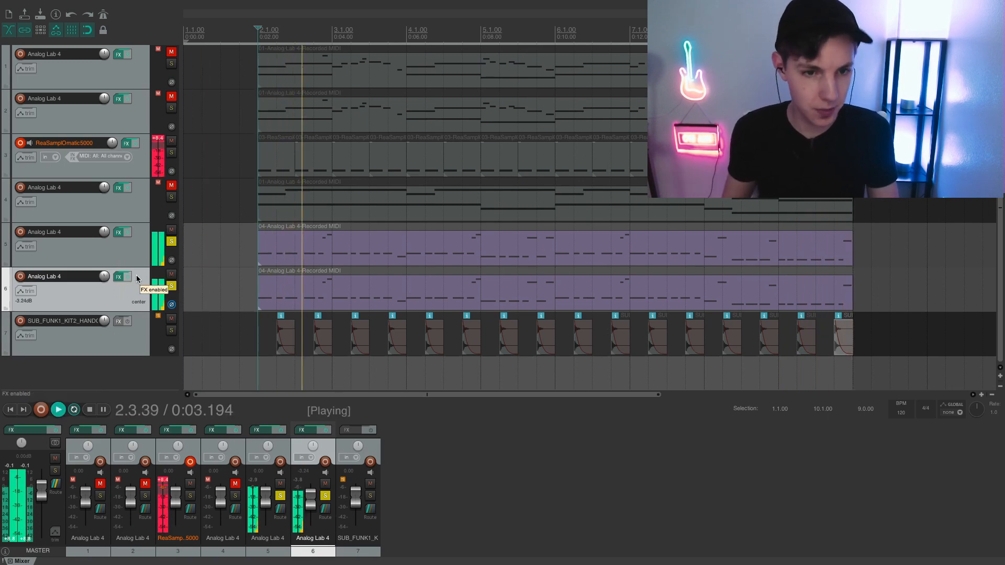
# Unsolo the two bass tracks and unmute tracks 1 and 2.
pyautogui.click(173, 287)
pyautogui.press('space')
pyautogui.click(176, 242)
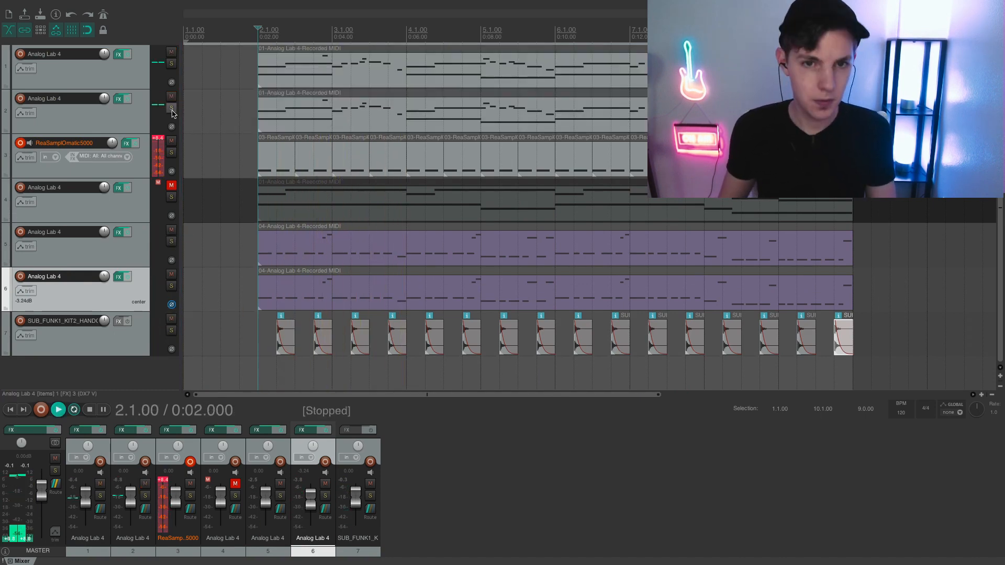
# Play the mix and raise track 2's volume to about 1.8 dB.
pyautogui.press('space')
pyautogui.moveTo(106, 99); pyautogui.dragTo(105, 93)
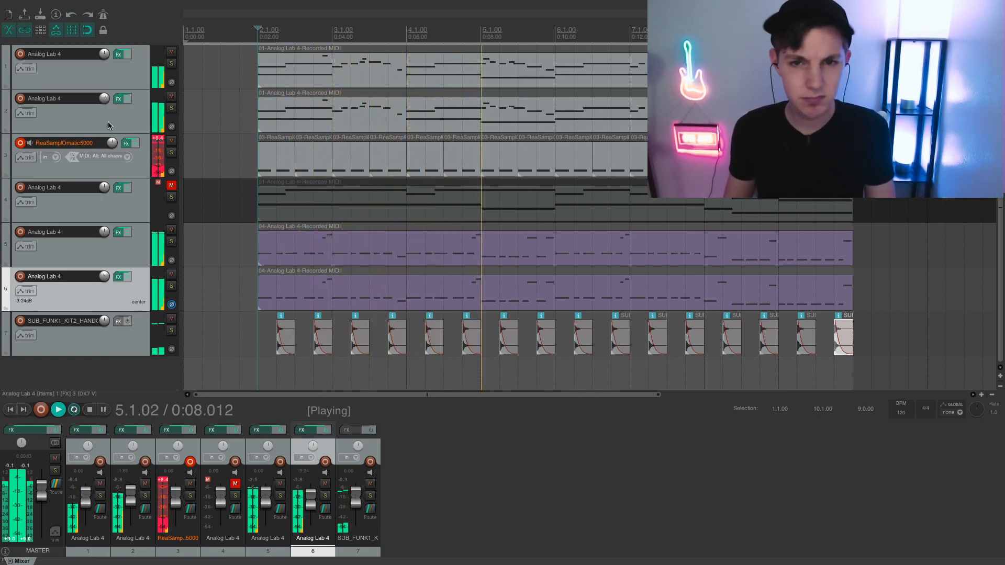
pyautogui.press('space')
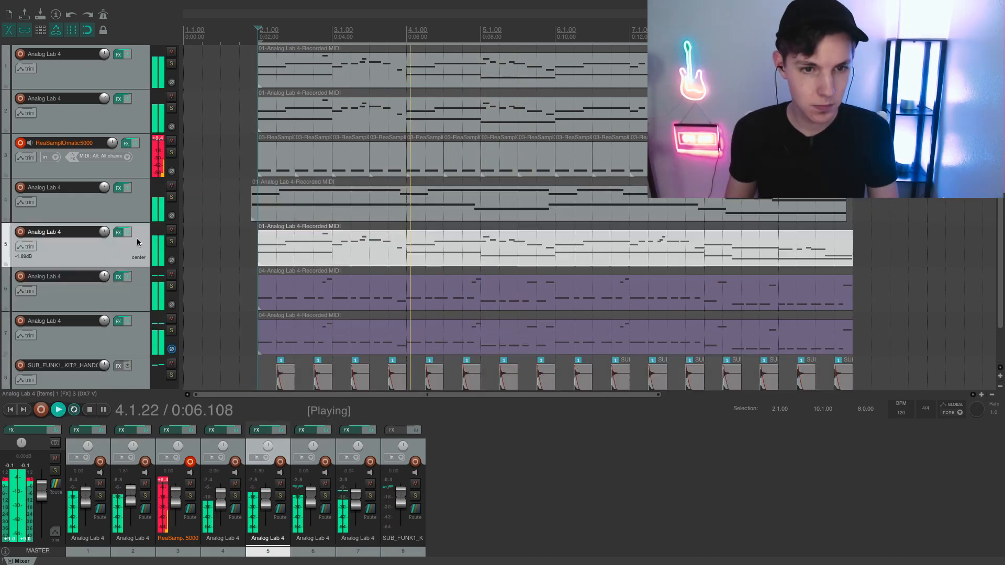
# Switch to LANDR Samples in the browser, preview the 120 BPM drum samples and download "C-120 Funky Electro - Top 01".
pyautogui.moveTo(108, 231)
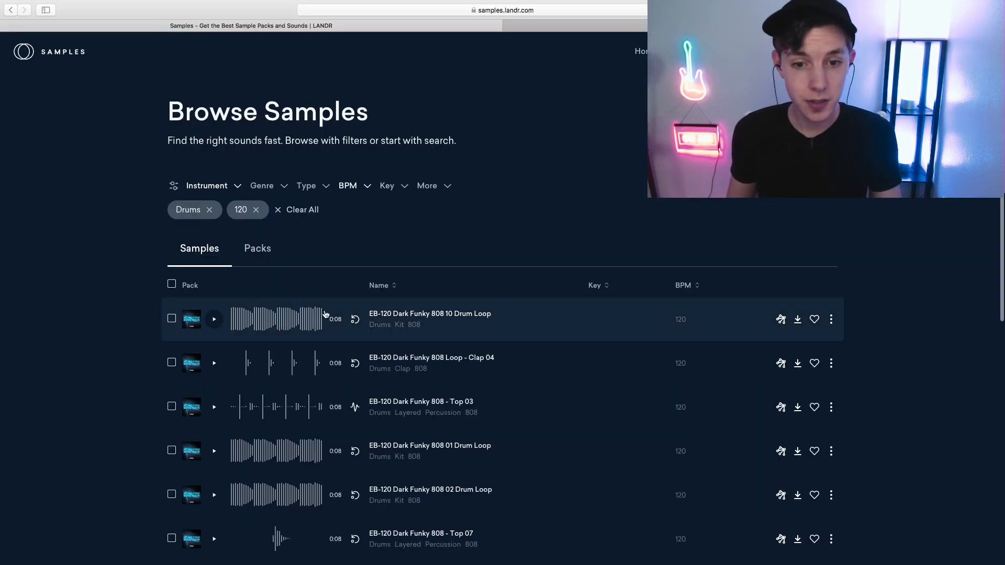
pyautogui.scroll(-3, 211, 277)
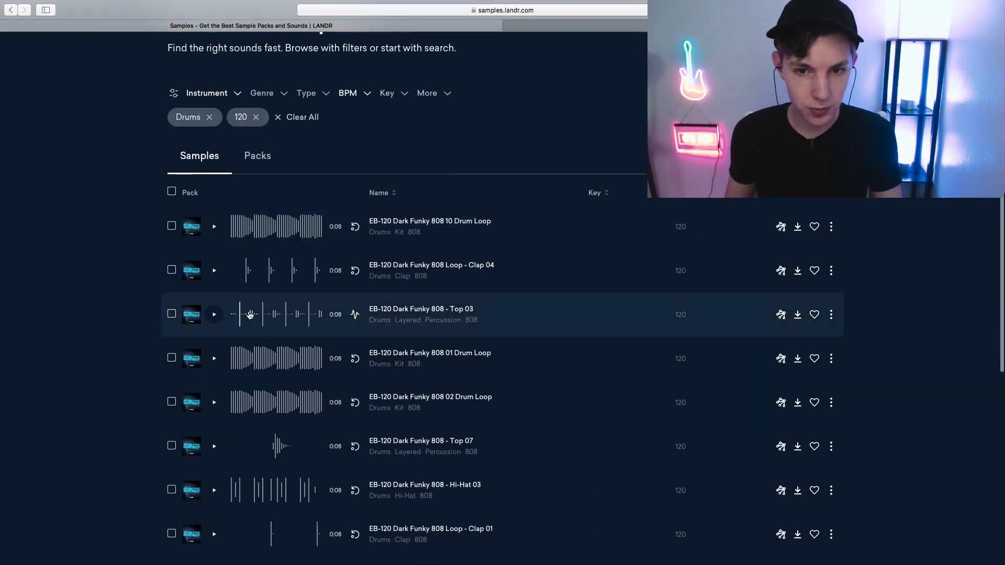
pyautogui.scroll(-10, 216, 335)
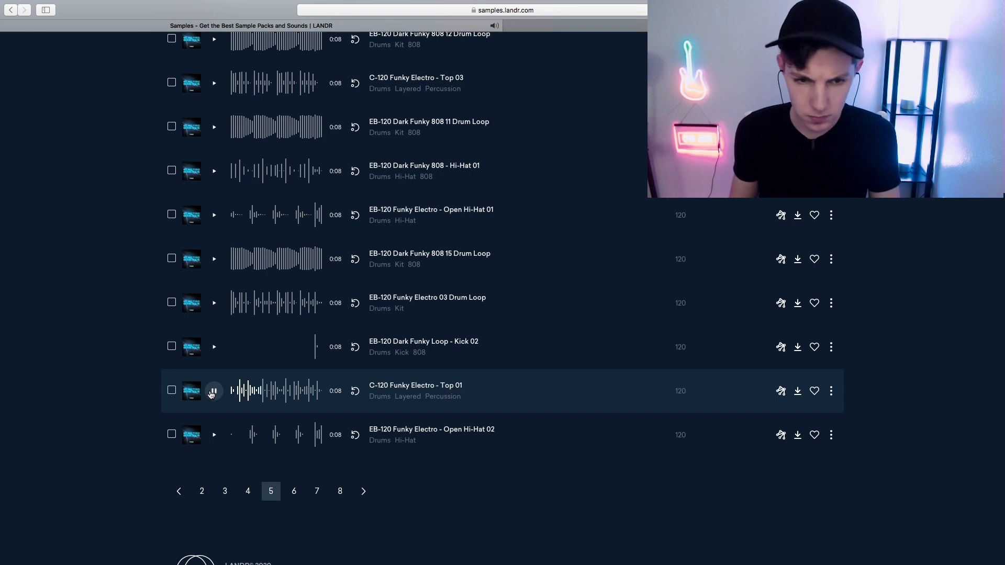
pyautogui.click(797, 392)
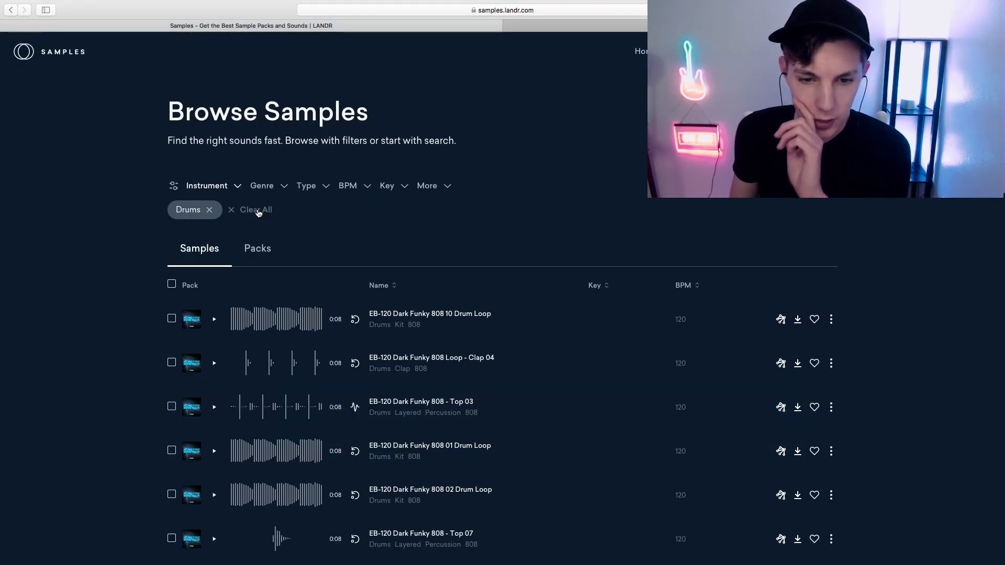
# Look through the instrument filter's categories with the 120 BPM filter removed and Drums kept.
pyautogui.click(237, 186)
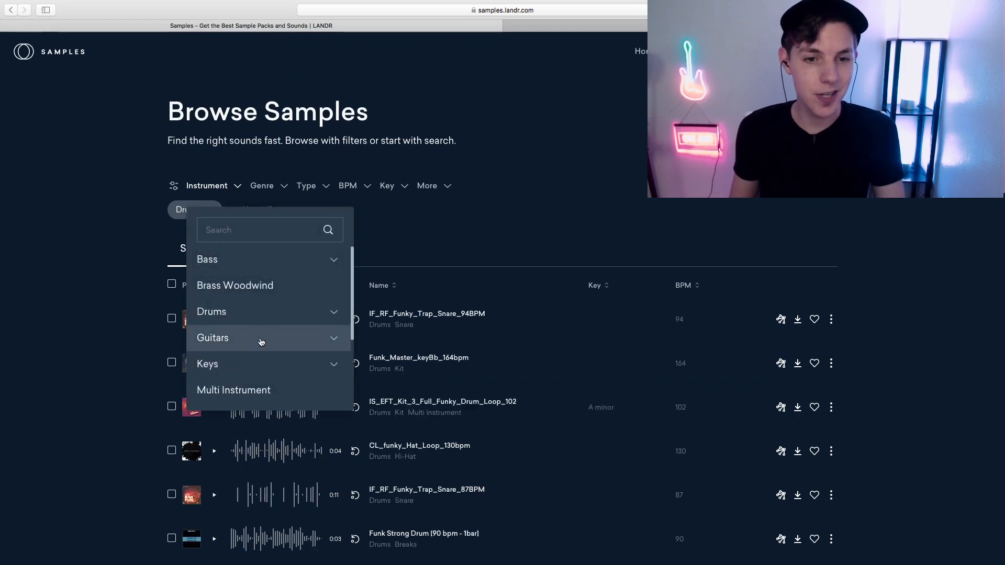
pyautogui.click(287, 317)
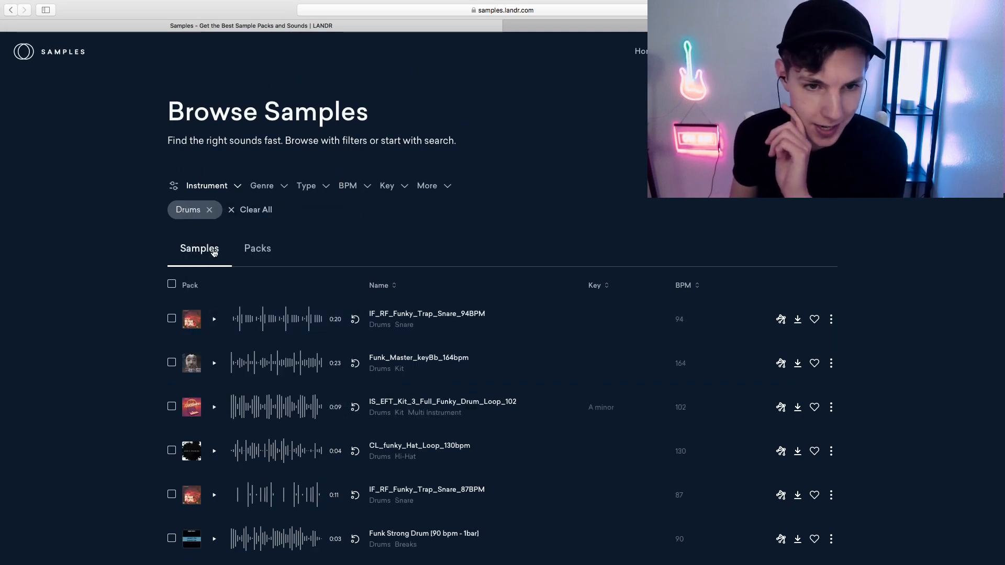
pyautogui.click(237, 185)
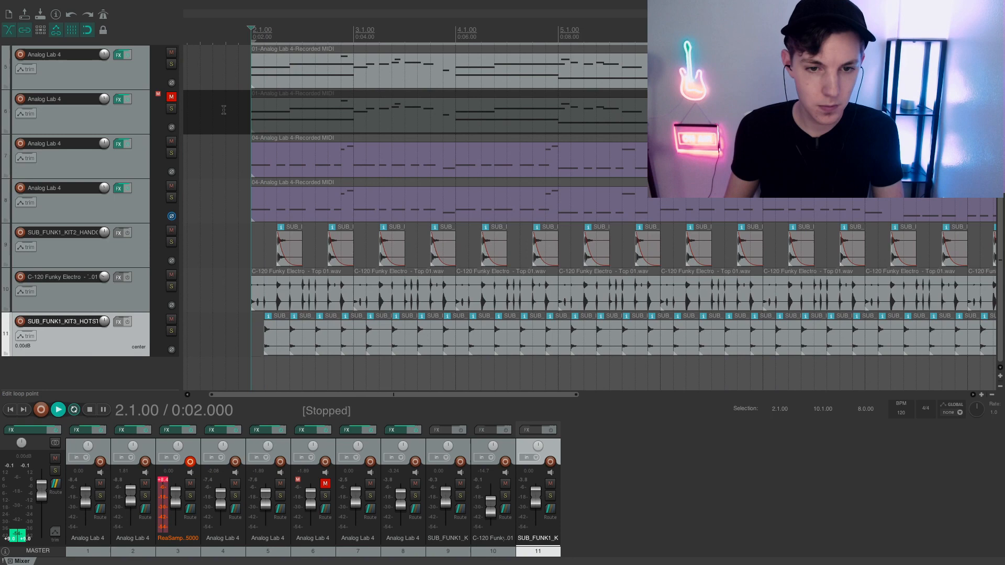
# Switch back to REAPER, play the arrangement and lower the hi-hat on track 11 to -7.72 dB.
pyautogui.press('space')
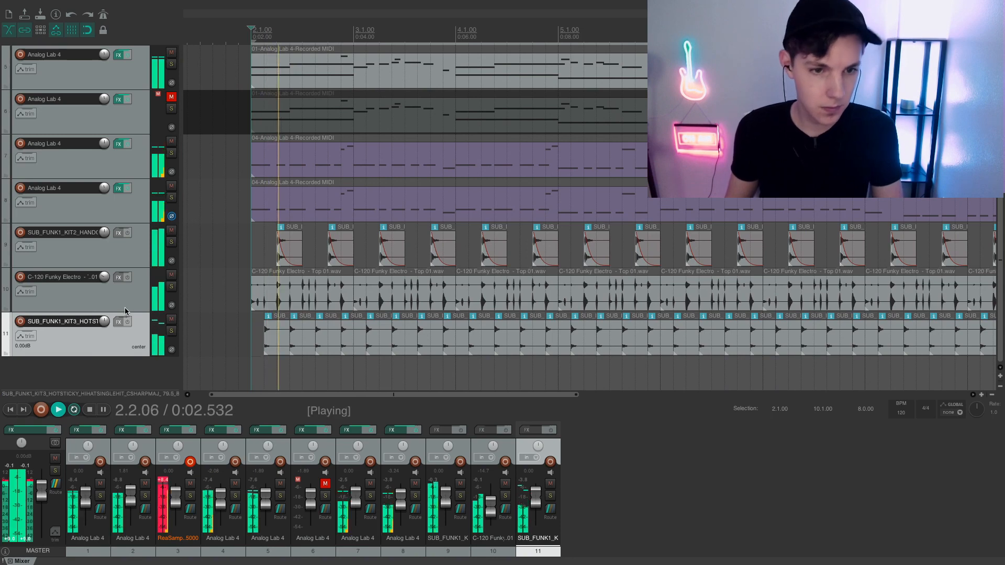
pyautogui.moveTo(104, 321); pyautogui.dragTo(105, 334)
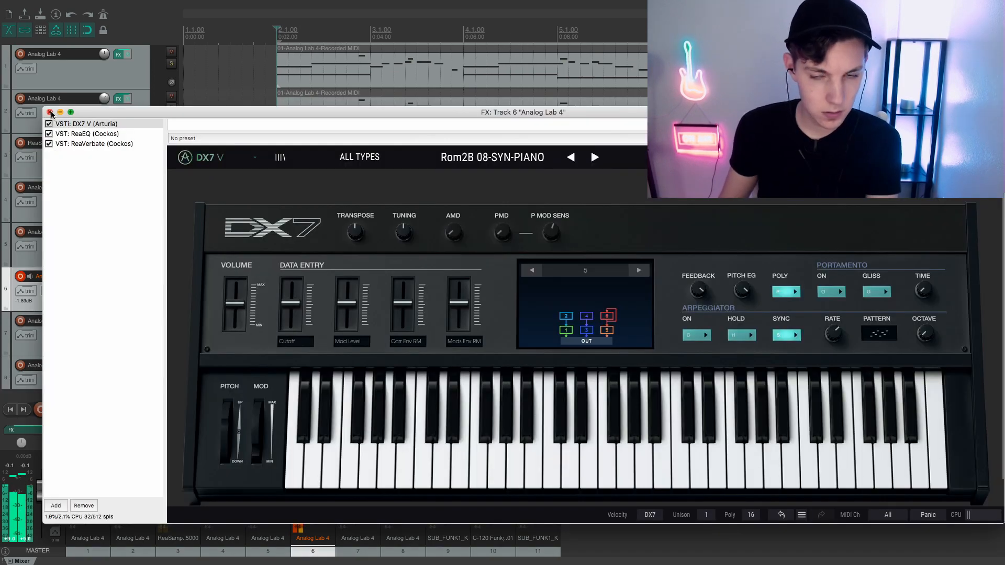
# Close track 6's effects window, record a MIDI melody on the armed track over the arrangement and save the take.
pyautogui.click(49, 111)
pyautogui.press('space')
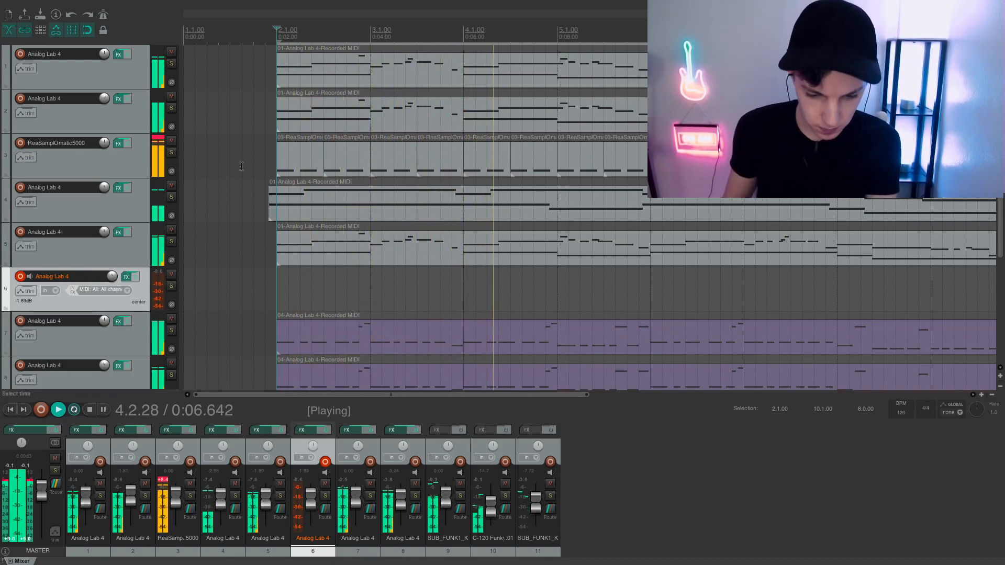
pyautogui.press('space')
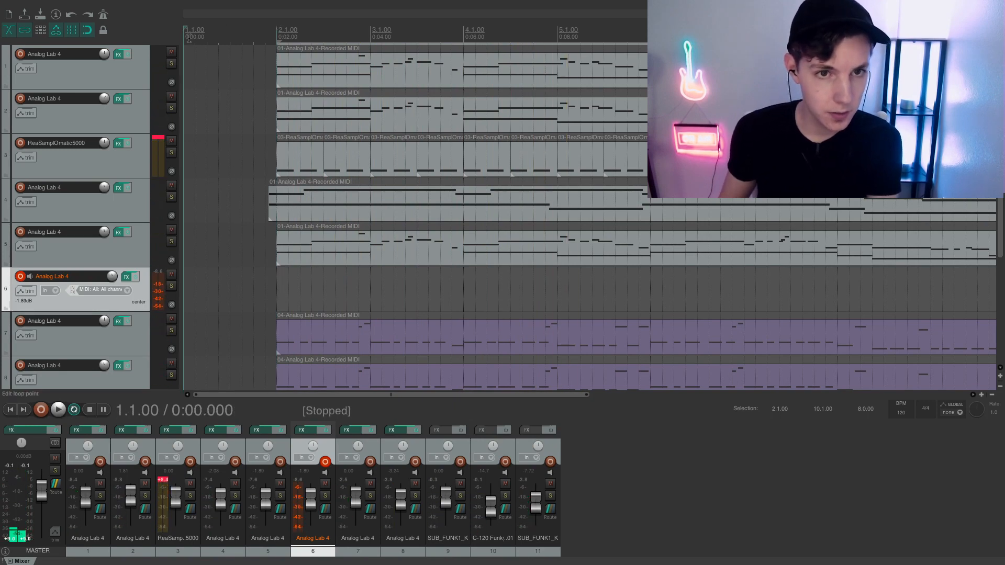
pyautogui.click(41, 409)
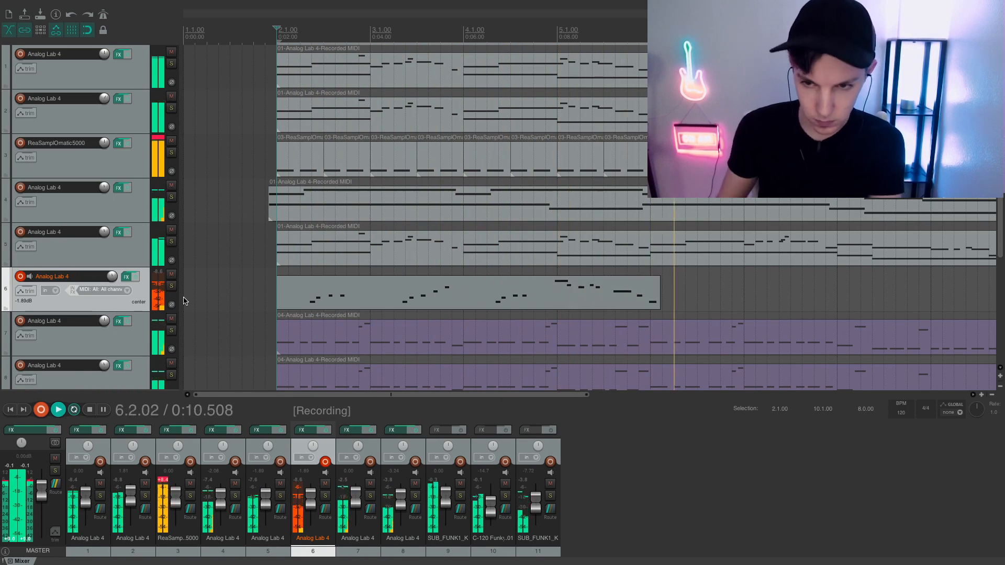
pyautogui.press('space')
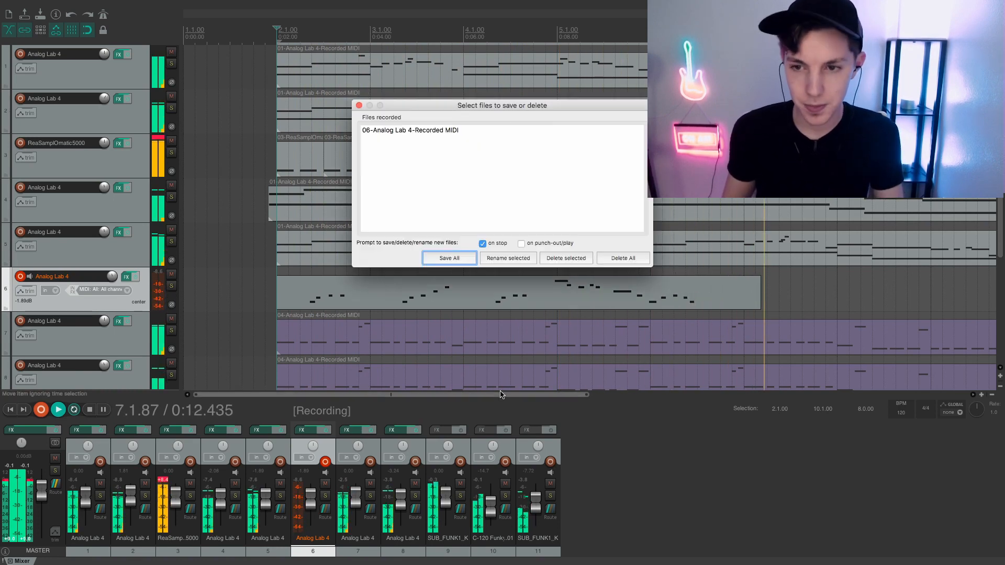
pyautogui.press('Return')
# Trim the recorded melody clip to end at 6.1.00, quantize its notes to the 1/16 grid and play it back.
pyautogui.moveTo(763, 301); pyautogui.dragTo(650, 300)
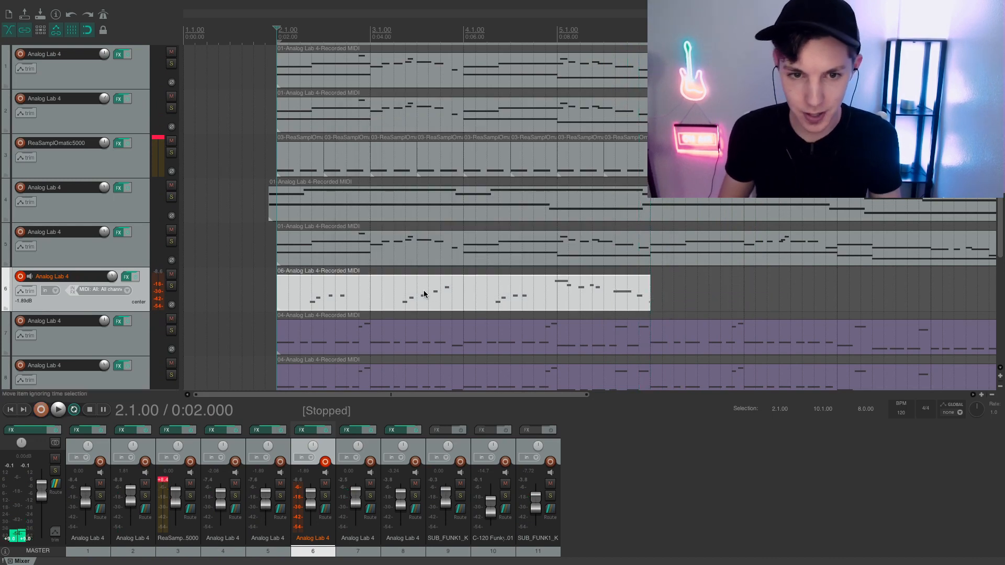
pyautogui.doubleClick(375, 298)
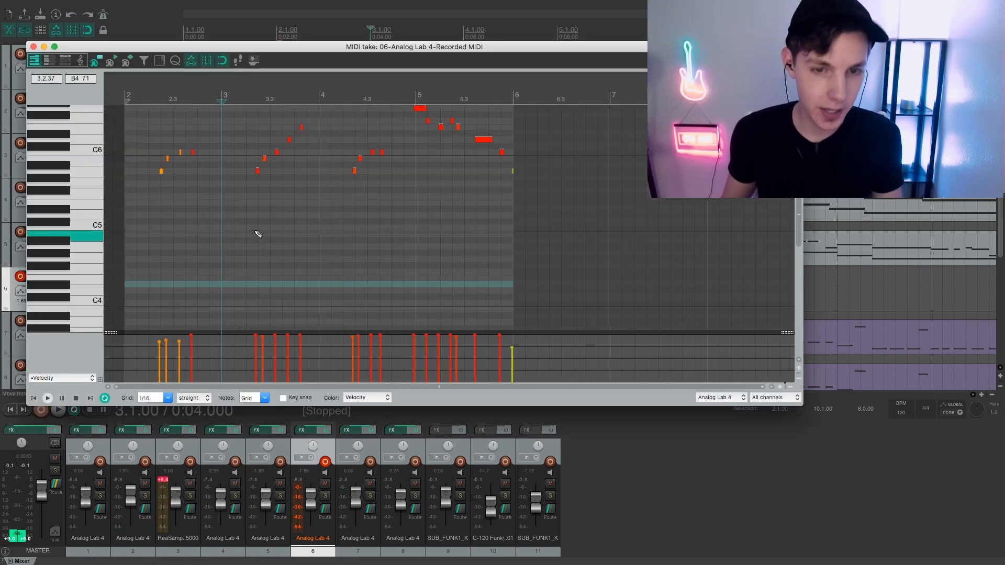
pyautogui.press('space')
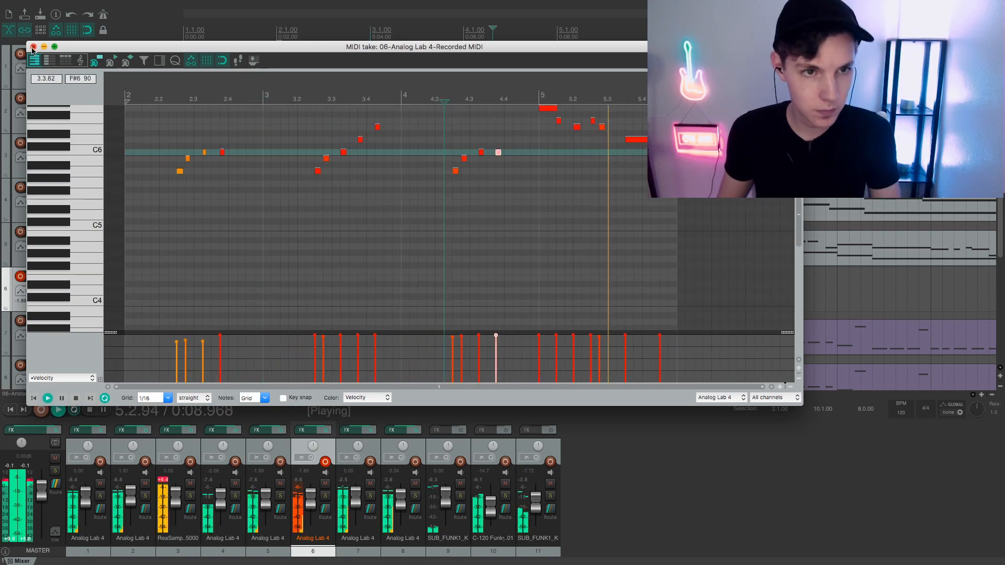
pyautogui.press('Escape')
# Duplicate the track 6 melody clip so the copy starts at bar 6.
pyautogui.click(356, 280)
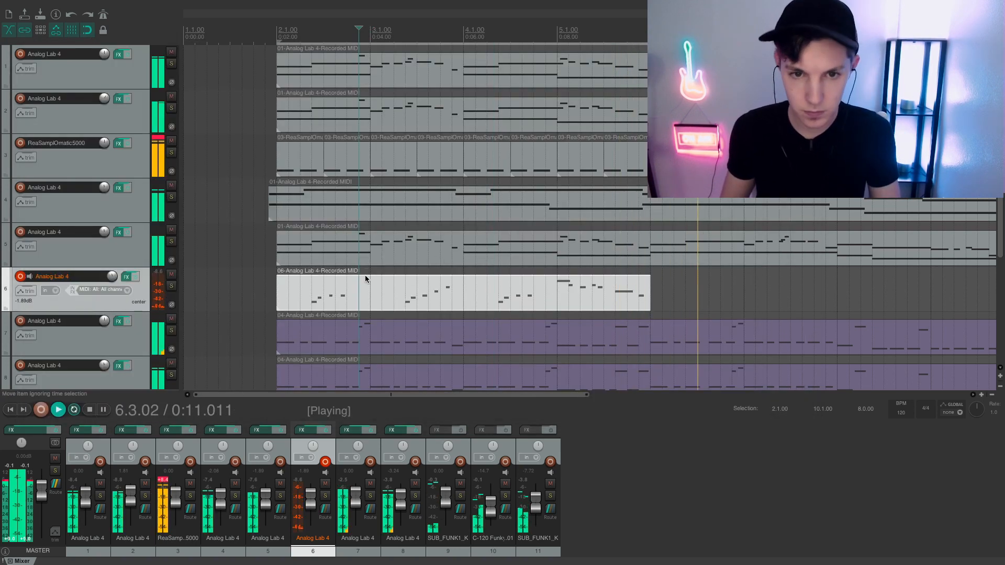
pyautogui.press('space')
pyautogui.hscroll(-10, 297, 51)
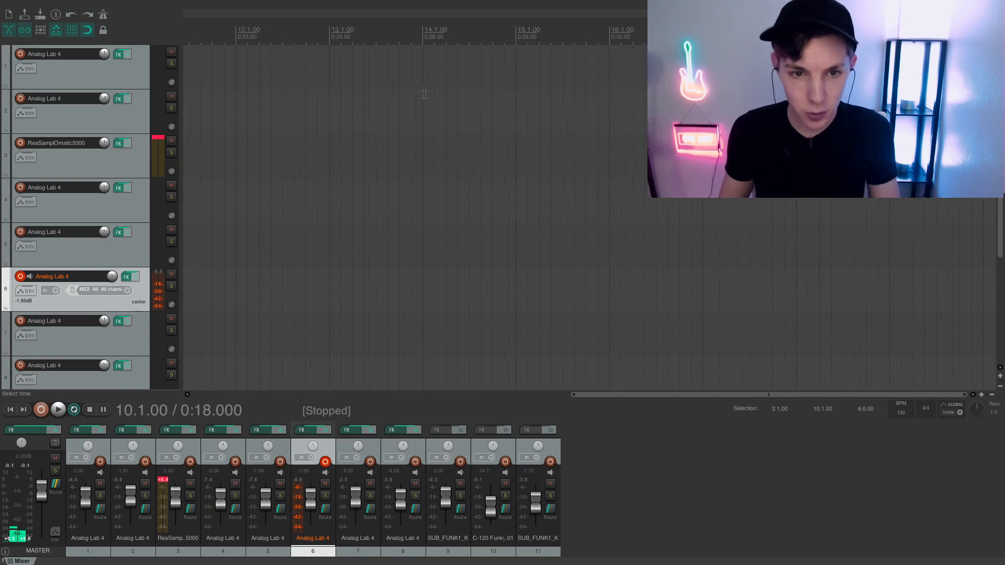
pyautogui.click(198, 36)
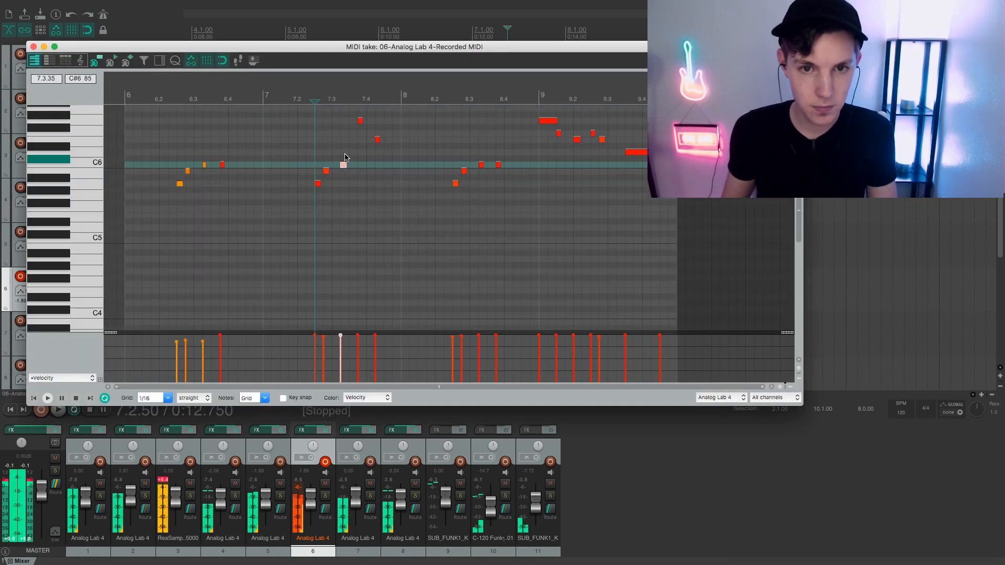
# Raise the third note of bar 7 in the copied melody to E6 and play the passage.
pyautogui.moveTo(345, 165); pyautogui.dragTo(346, 140)
pyautogui.press('space')
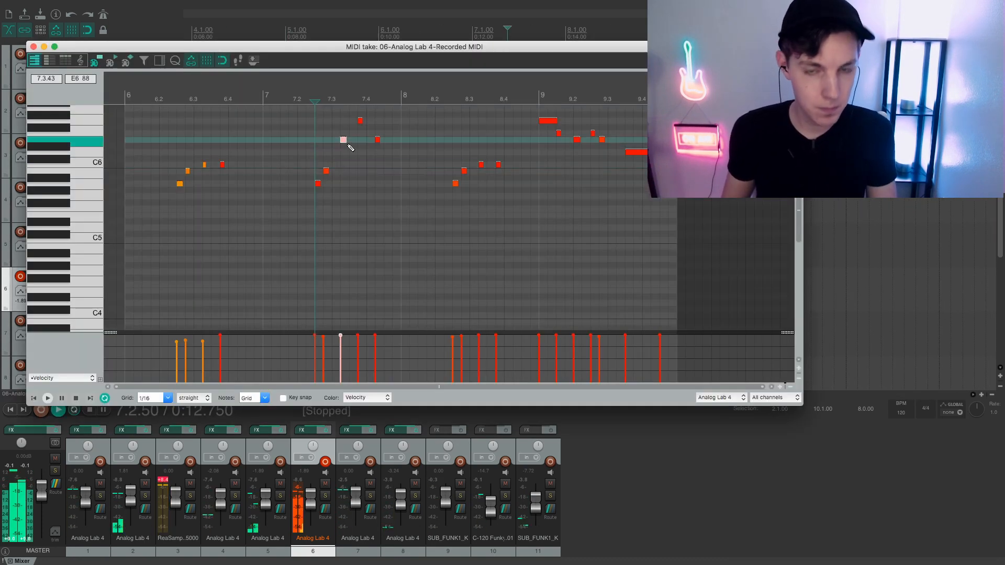
pyautogui.press('space')
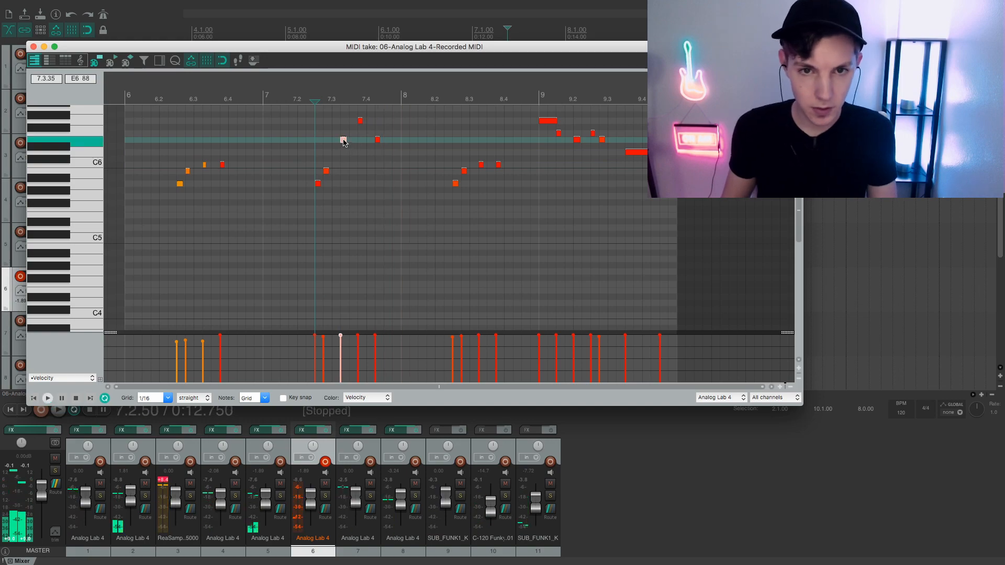
# Play the full arrangement from bar 2.
pyautogui.scroll(4, 345, 139)
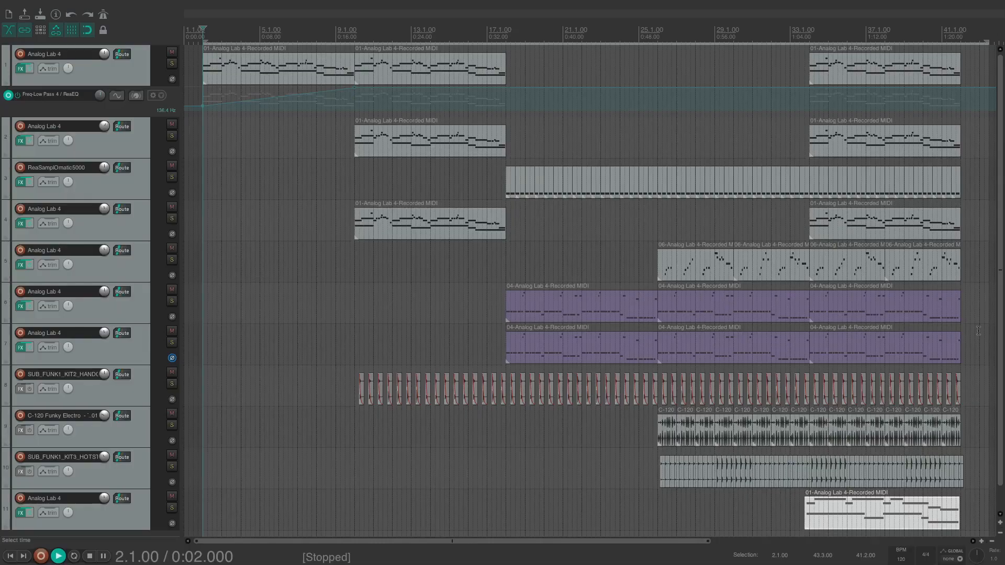
pyautogui.press('space')
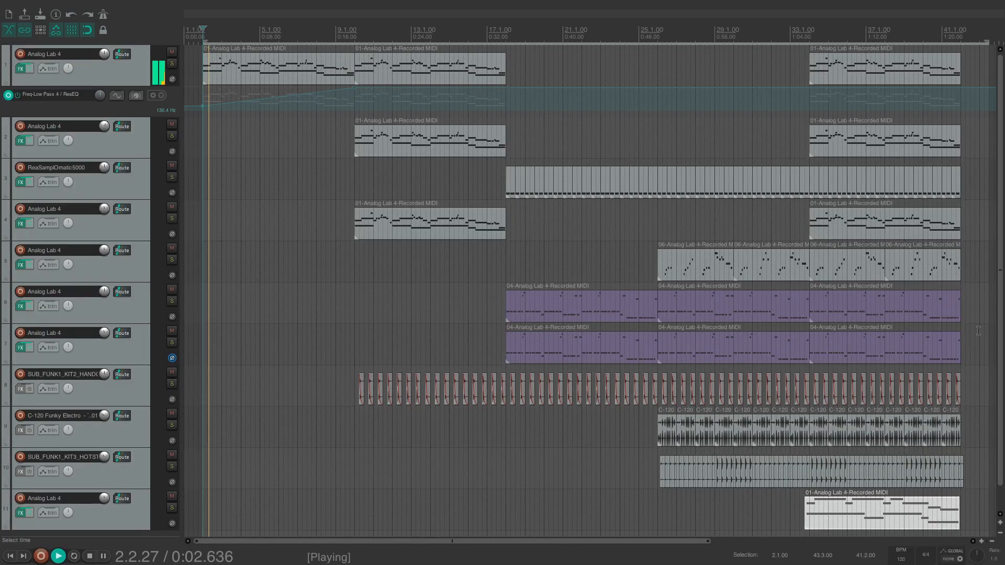